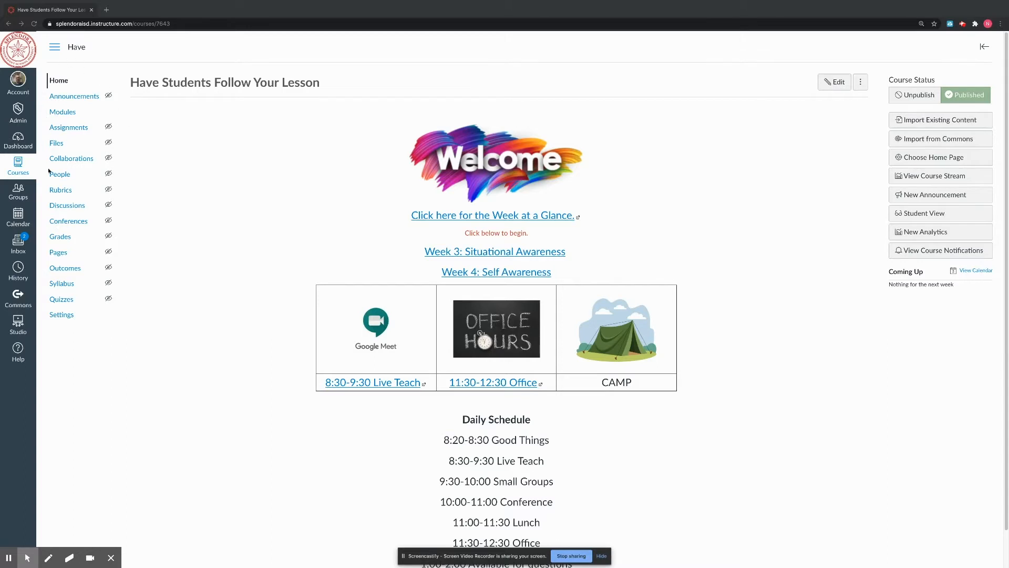
- Add a new module named "Week 6" to the course modules
{"action": "left_click", "coordinate": [63, 113]}
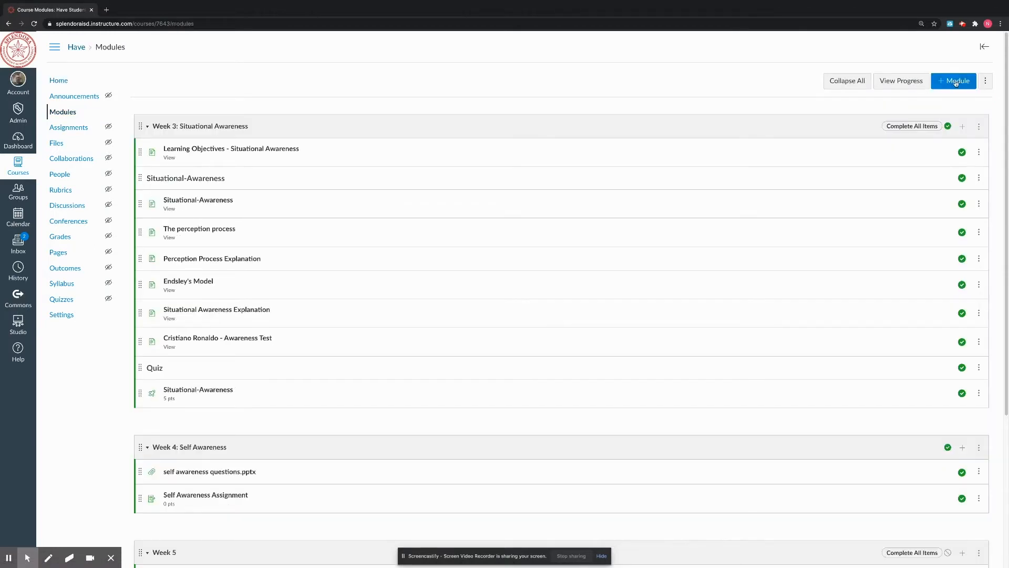
{"action": "left_click", "coordinate": [955, 82]}
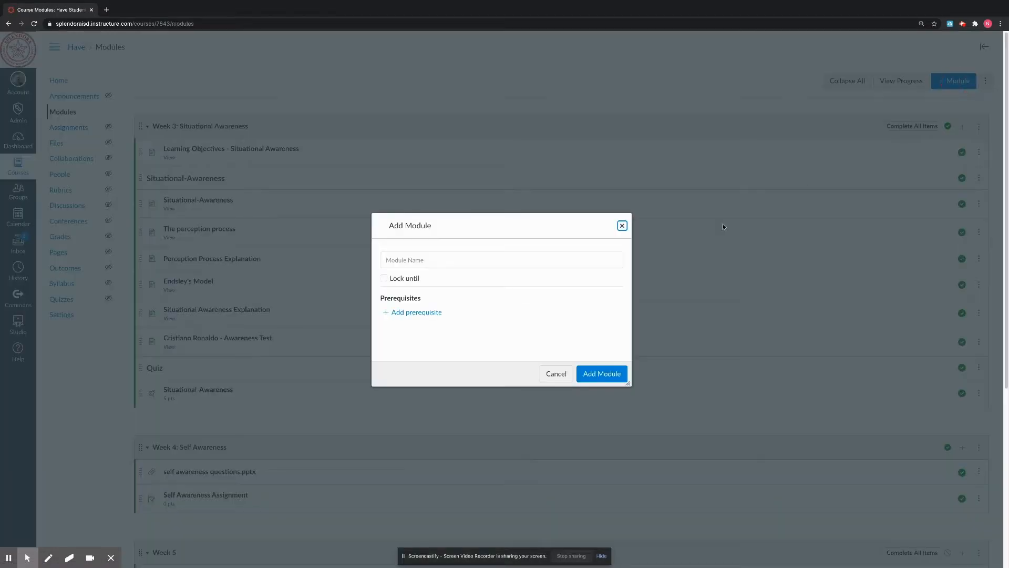
{"action": "left_click", "coordinate": [439, 260]}
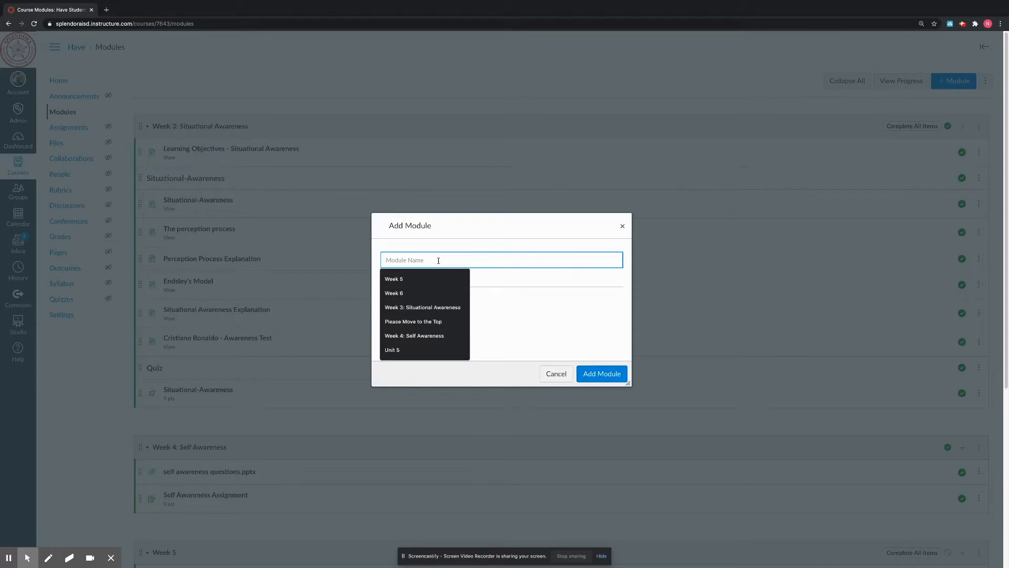
{"action": "type", "text": "Week"}
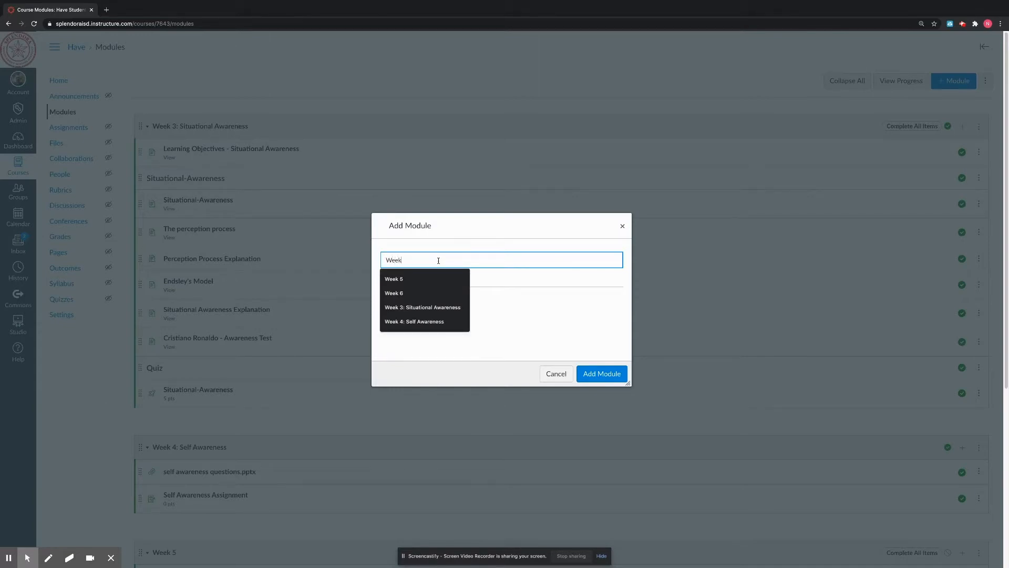
{"action": "type", "text": " 6"}
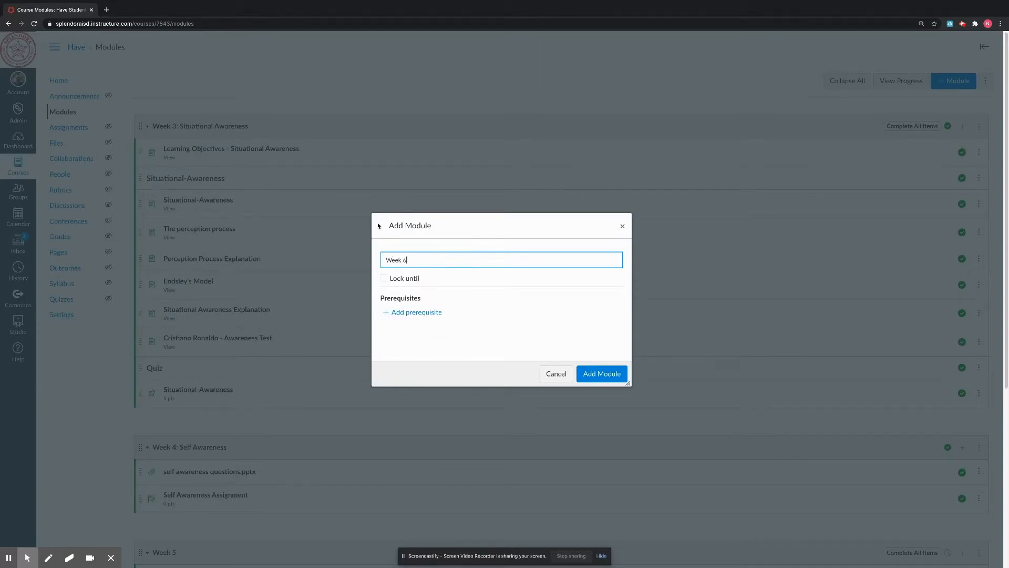
{"action": "left_click", "coordinate": [592, 373]}
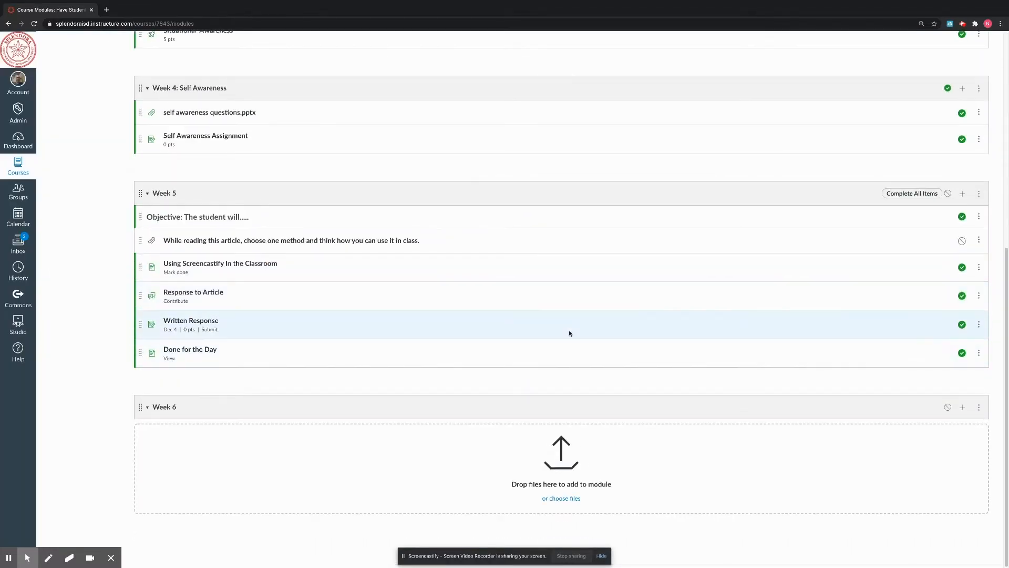
- Add the text header "Objective: The student will.....in order to..." to the Week 6 module and publish it
{"action": "left_click", "coordinate": [962, 408]}
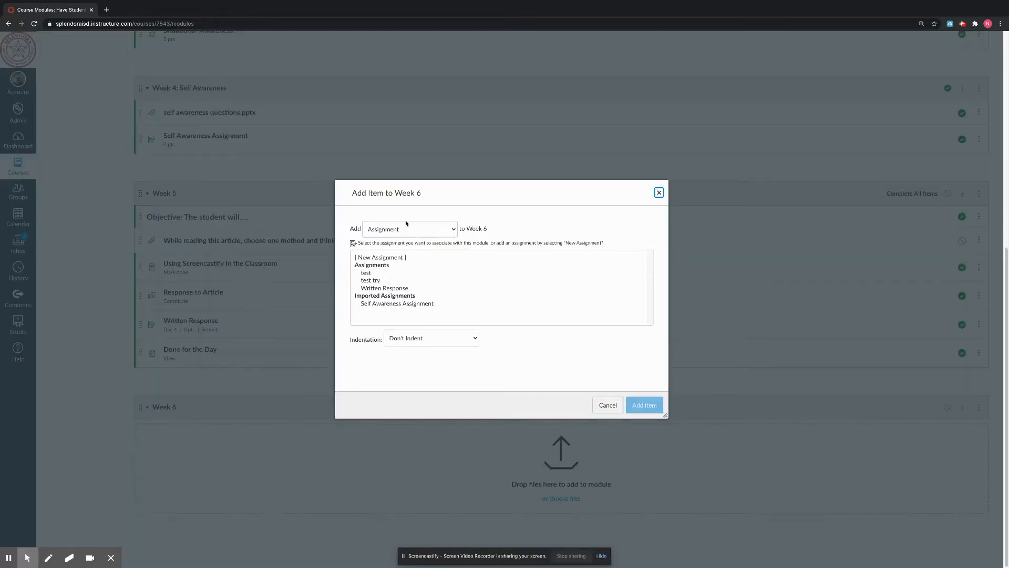
{"action": "left_click", "coordinate": [453, 230]}
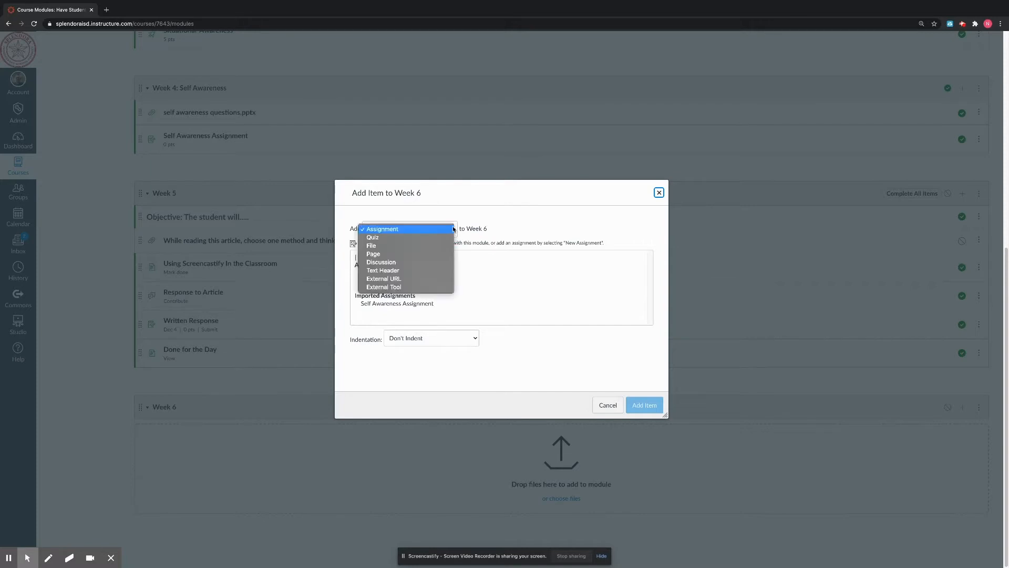
{"action": "left_click", "coordinate": [435, 271]}
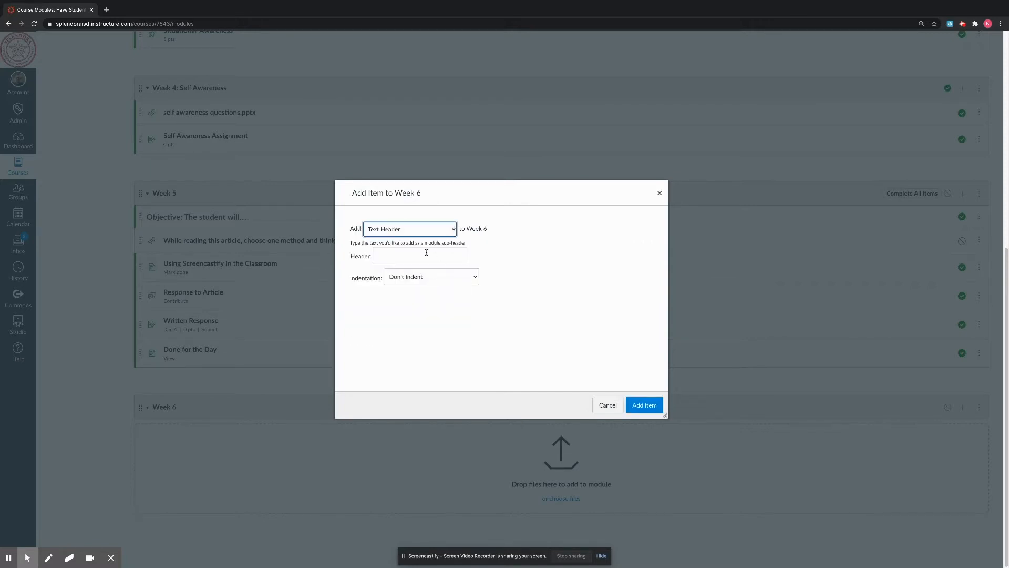
{"action": "left_click", "coordinate": [426, 253]}
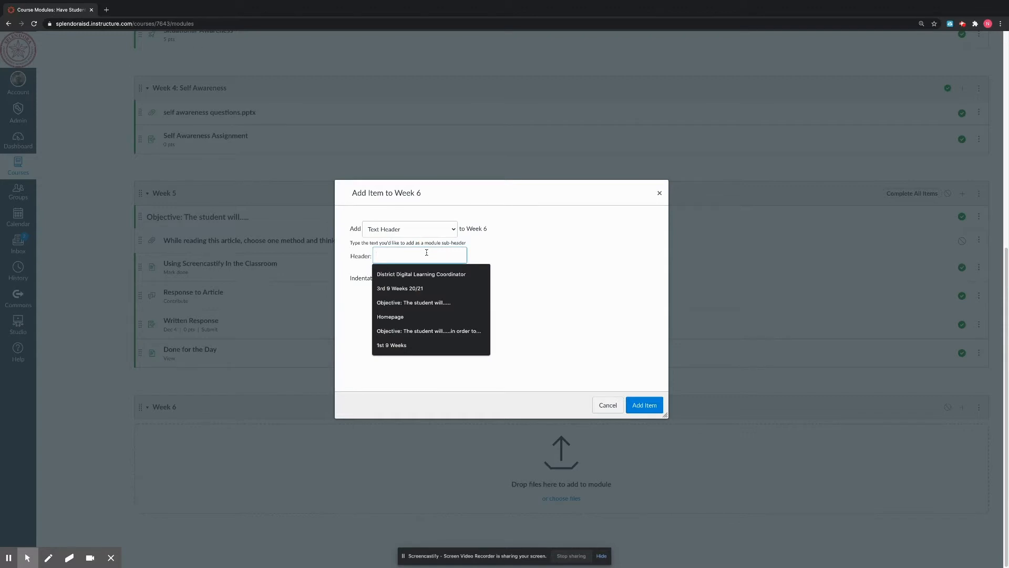
{"action": "left_click", "coordinate": [414, 302]}
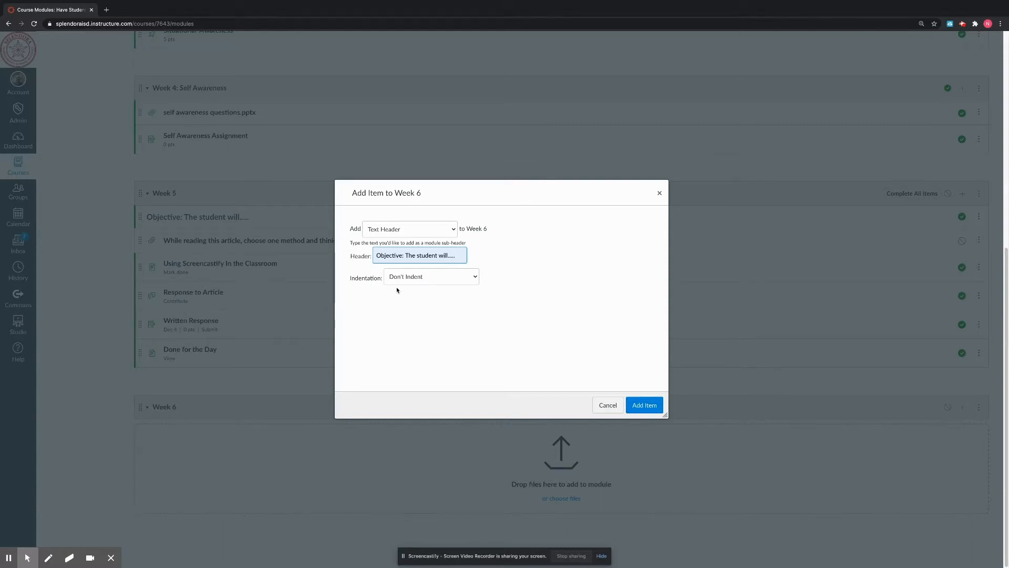
{"action": "type", "text": "in order"}
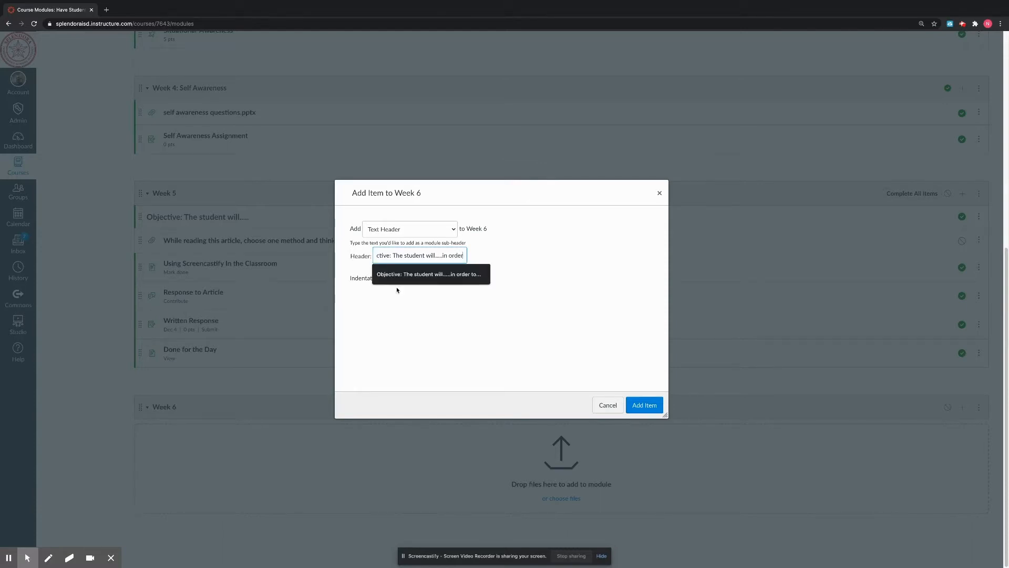
{"action": "type", "text": " to"}
{"action": "key", "text": "BackSpace"}
{"action": "type", "text": "...."}
{"action": "key", "text": "BackSpace"}
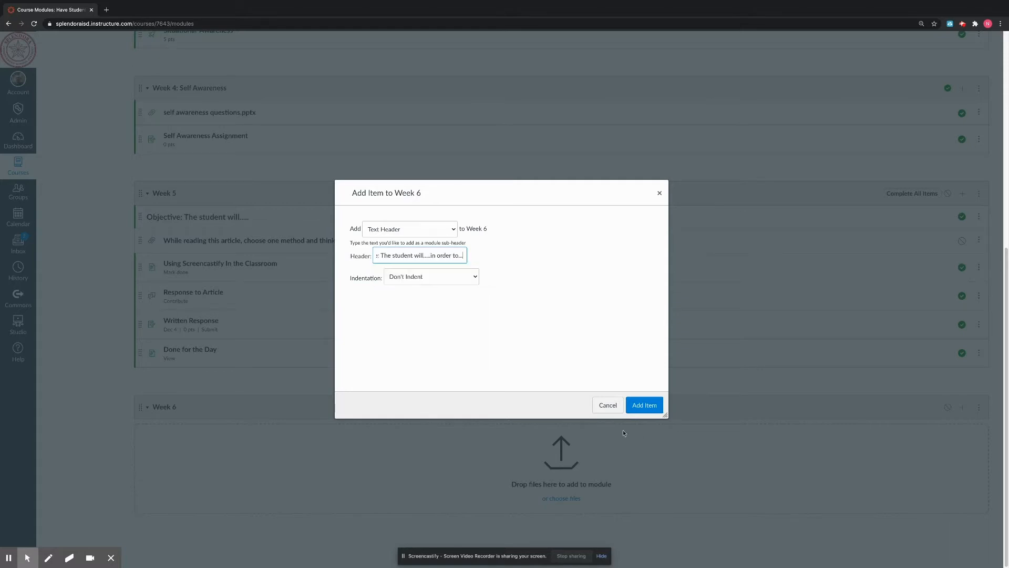
{"action": "left_click", "coordinate": [641, 403]}
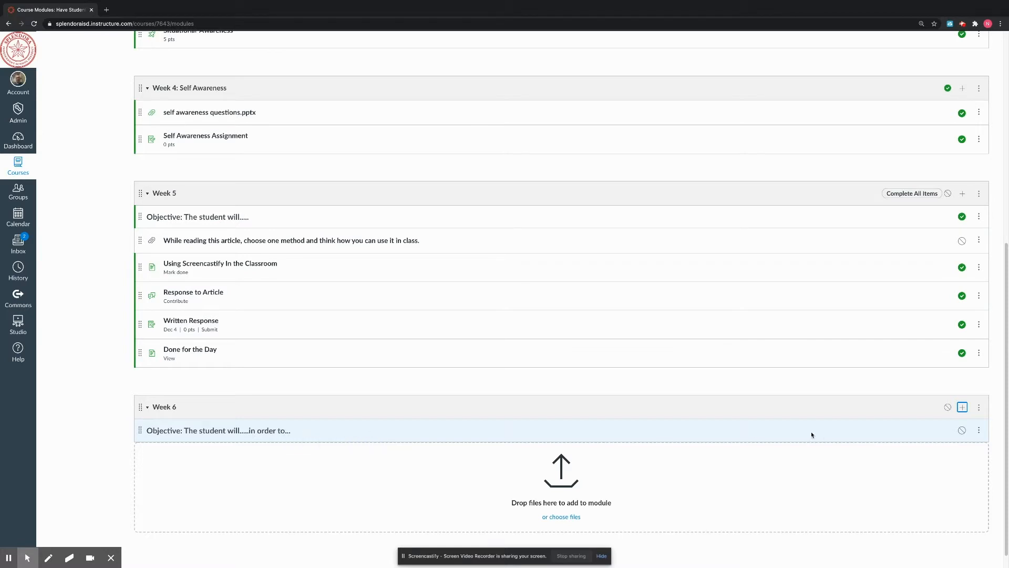
{"action": "left_click", "coordinate": [962, 429]}
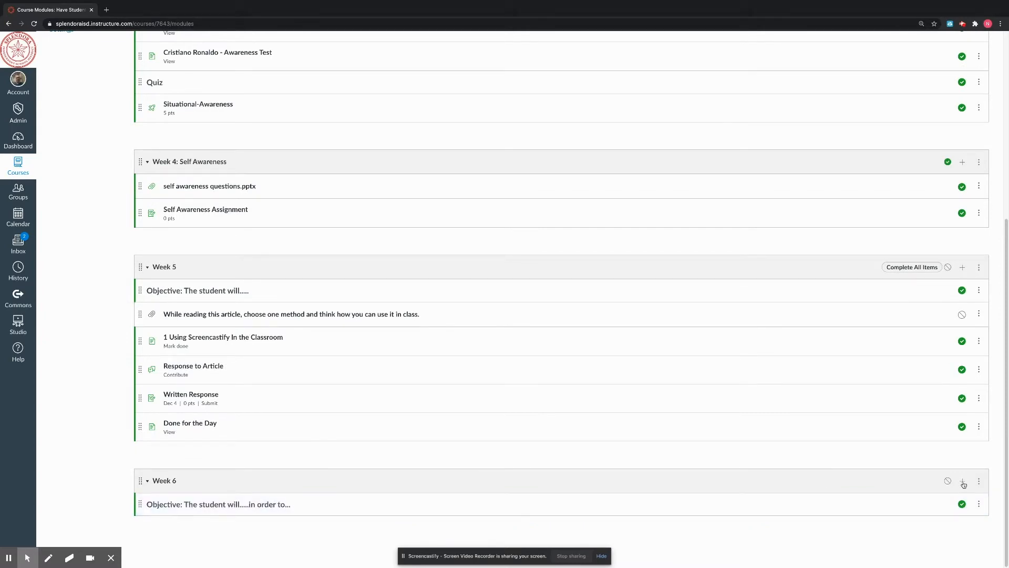
- Set up a new page item for the Week 6 module with the page name "Using Screencastify in the Classroom"
{"action": "left_click", "coordinate": [963, 482]}
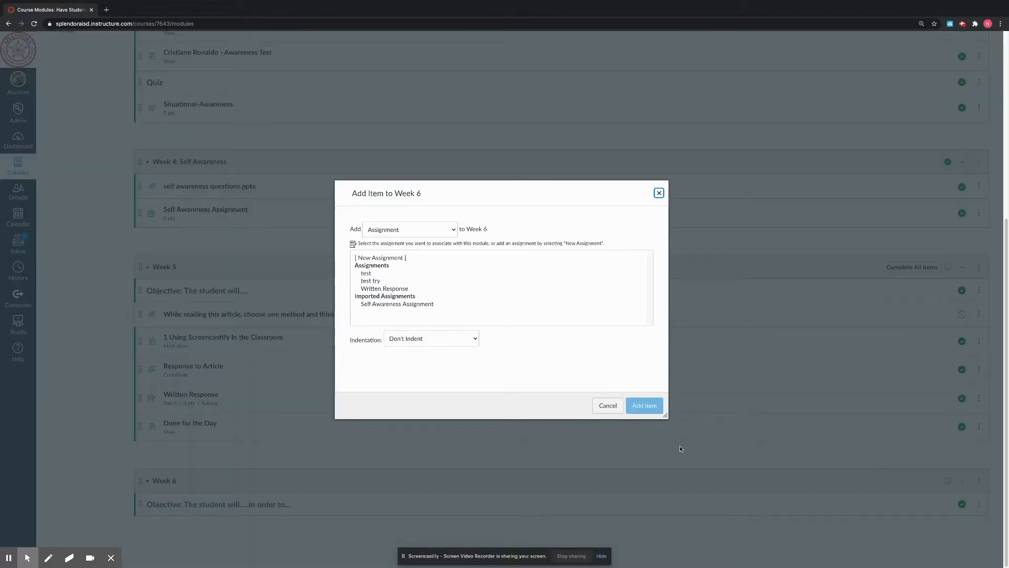
{"action": "left_click", "coordinate": [453, 232]}
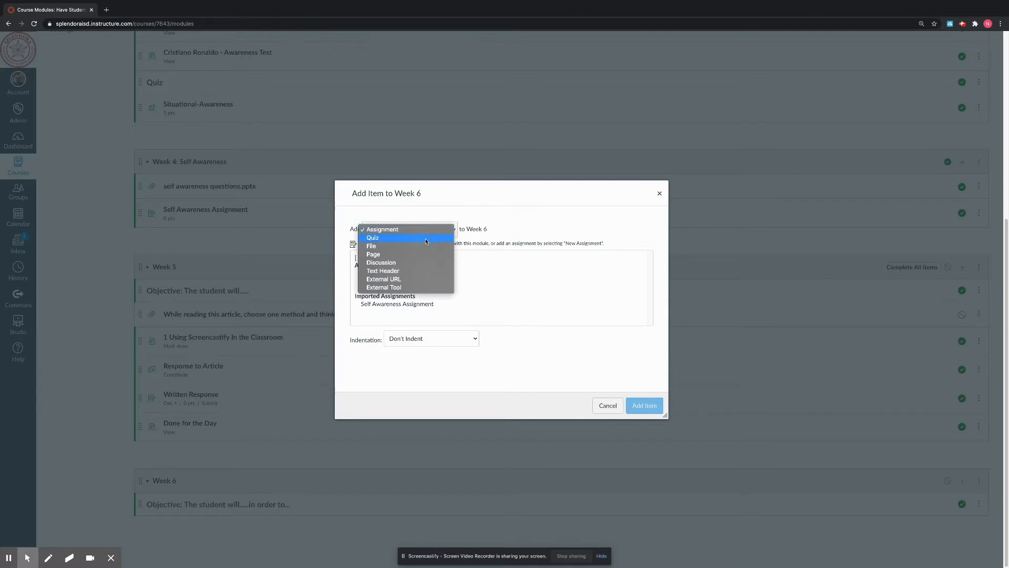
{"action": "left_click", "coordinate": [391, 256]}
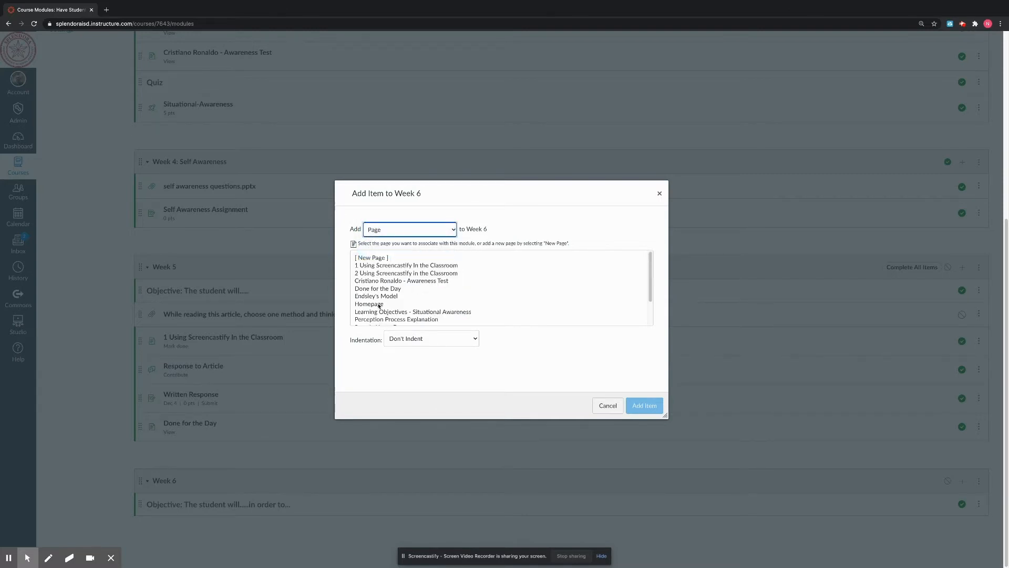
{"action": "left_click", "coordinate": [373, 258]}
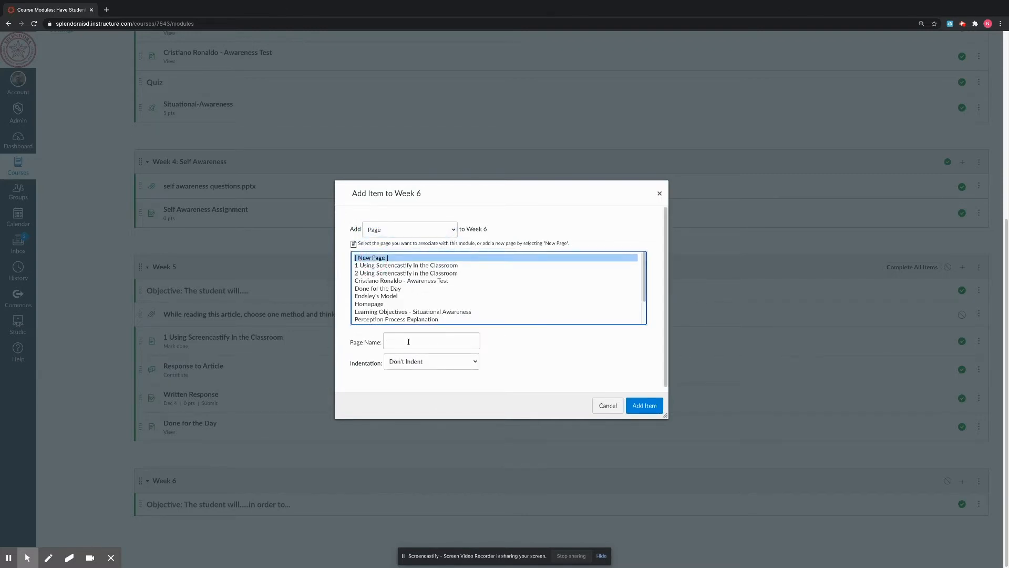
{"action": "left_click", "coordinate": [409, 341]}
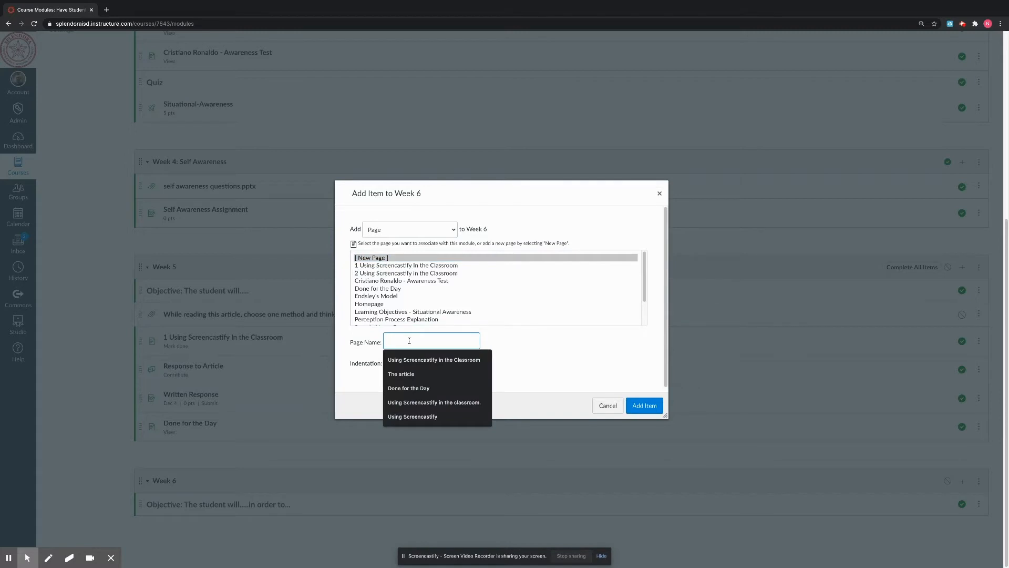
{"action": "type", "text": "Using "}
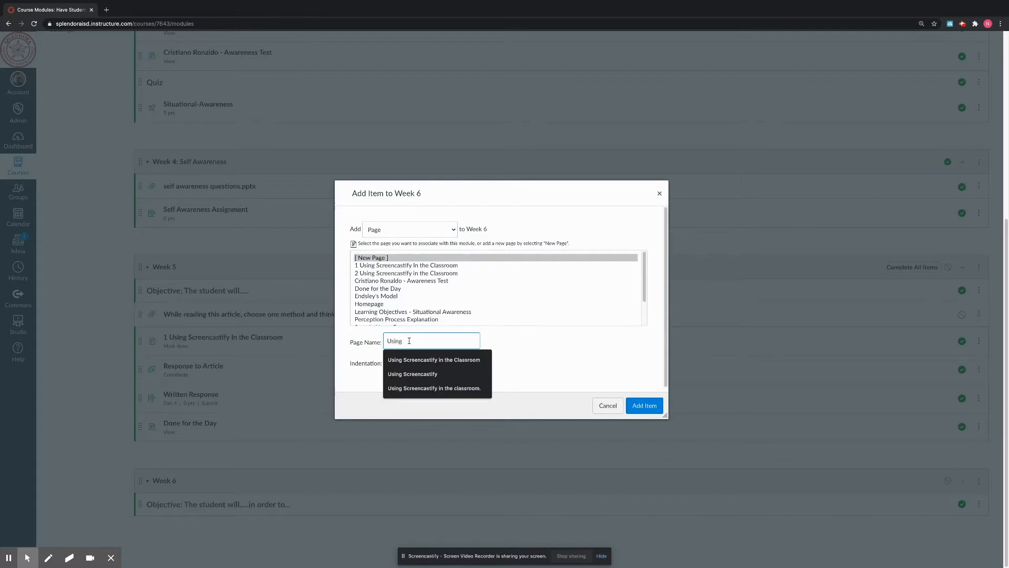
{"action": "type", "text": "Screen c"}
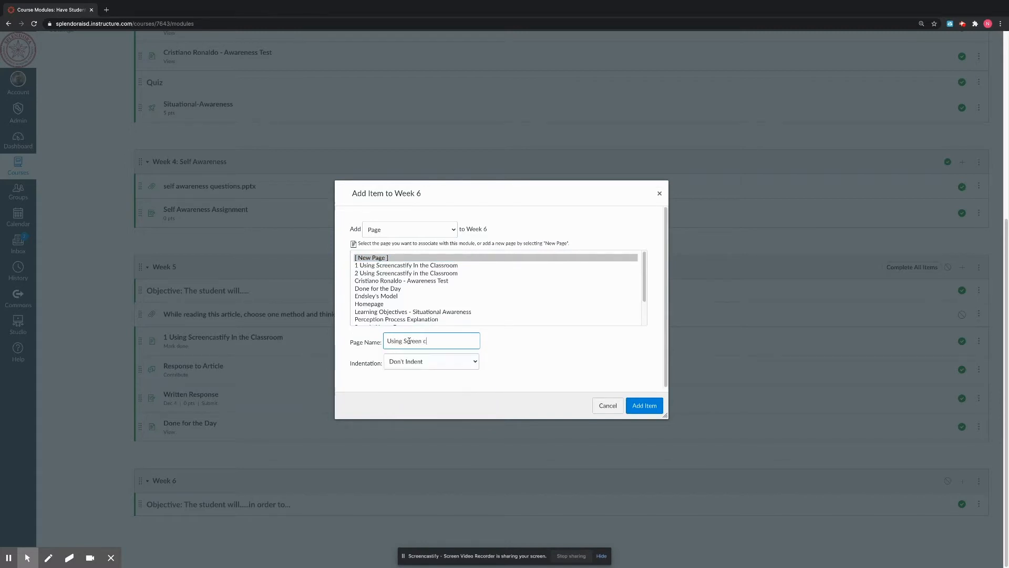
{"action": "key", "text": "BackSpace"}
{"action": "key", "text": "BackSpace"}
{"action": "type", "text": "ca"}
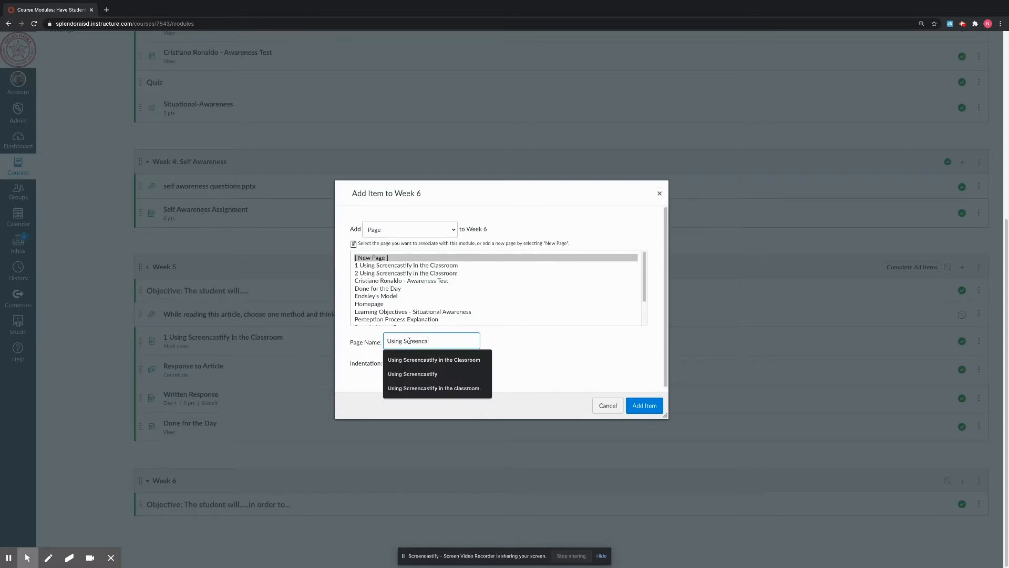
{"action": "type", "text": "stify in the C"}
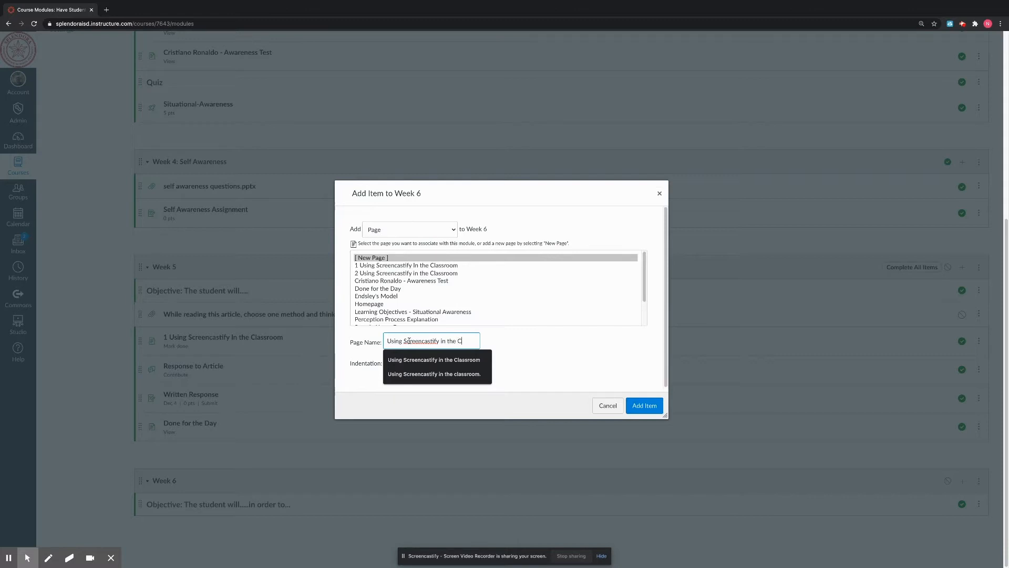
{"action": "type", "text": "lassroom"}
- Copy the full page name and add the new page to the Week 6 module
{"action": "left_click_drag", "start_coordinate": [476, 340], "coordinate": [357, 342]}
{"action": "key", "text": "ctrl+c"}
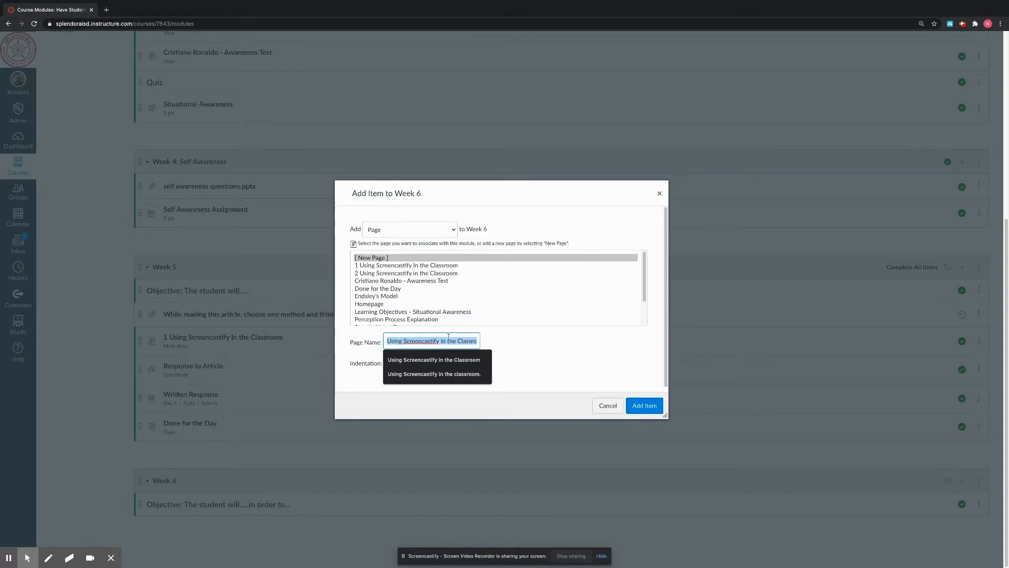
{"action": "left_click", "coordinate": [644, 407]}
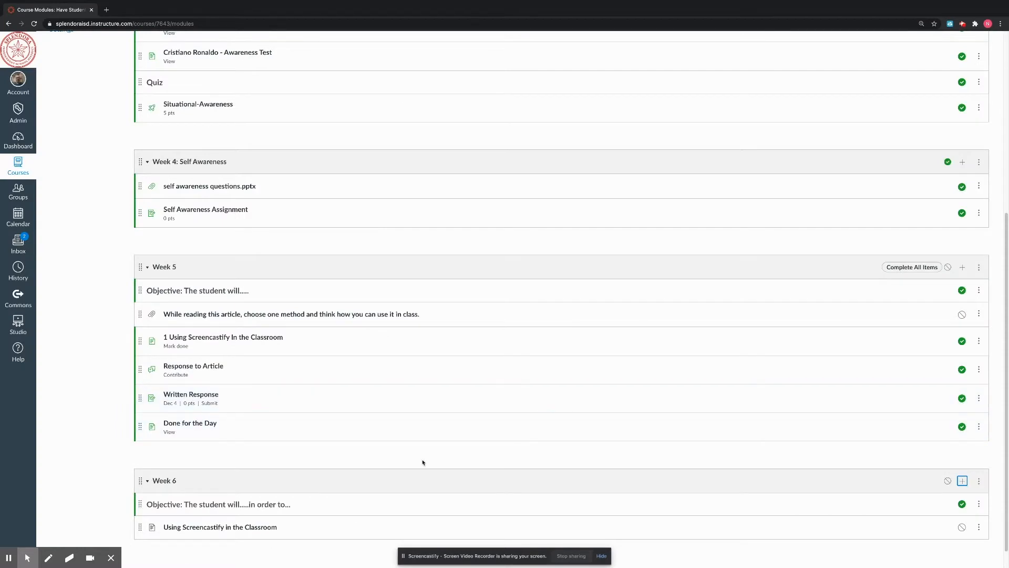
- Open Week 6's "Using Screencastify in the Classroom" page for editing and paste the copied title as centered 36pt text
{"action": "scroll", "coordinate": [421, 462], "scroll_direction": "down", "scroll_amount": 1}
{"action": "left_click", "coordinate": [245, 505]}
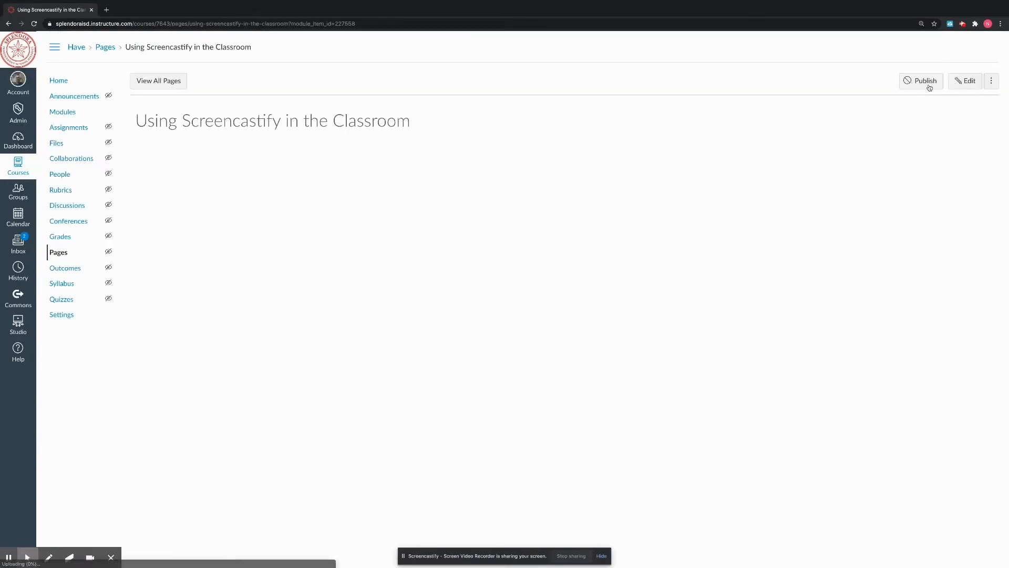
{"action": "left_click", "coordinate": [969, 83]}
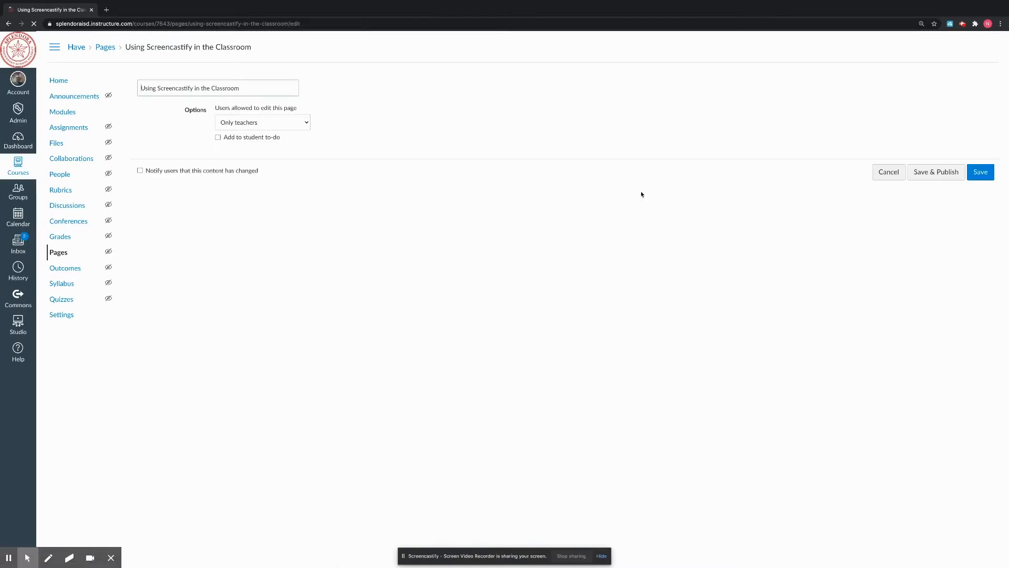
{"action": "left_click", "coordinate": [471, 180]}
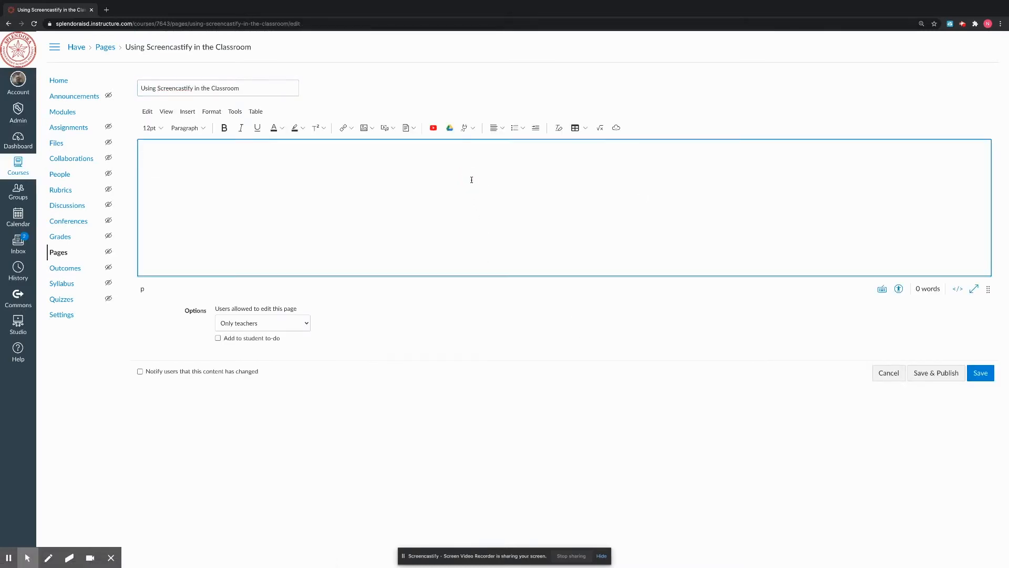
{"action": "left_click", "coordinate": [503, 128]}
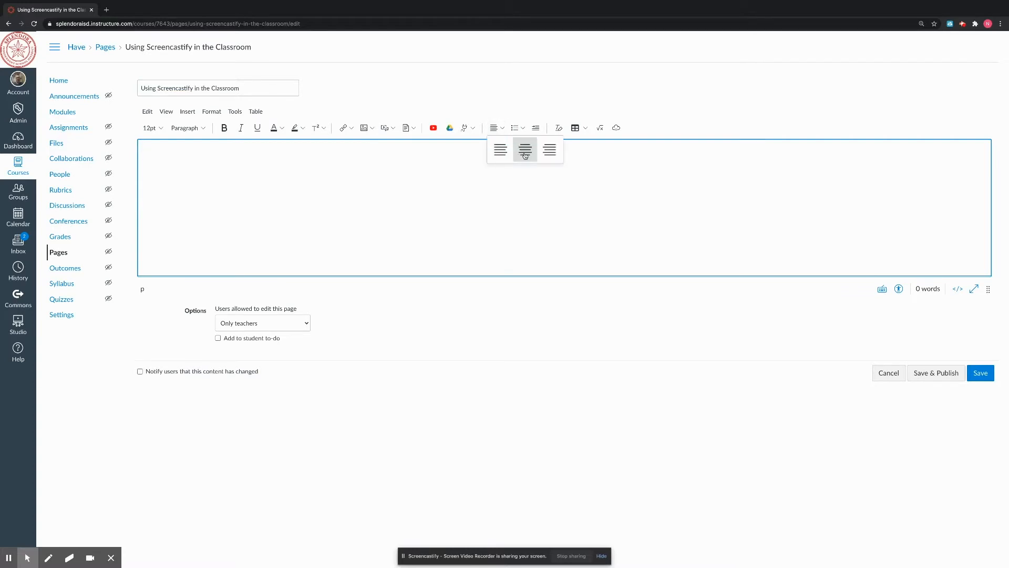
{"action": "left_click", "coordinate": [525, 152]}
{"action": "left_click", "coordinate": [152, 129]}
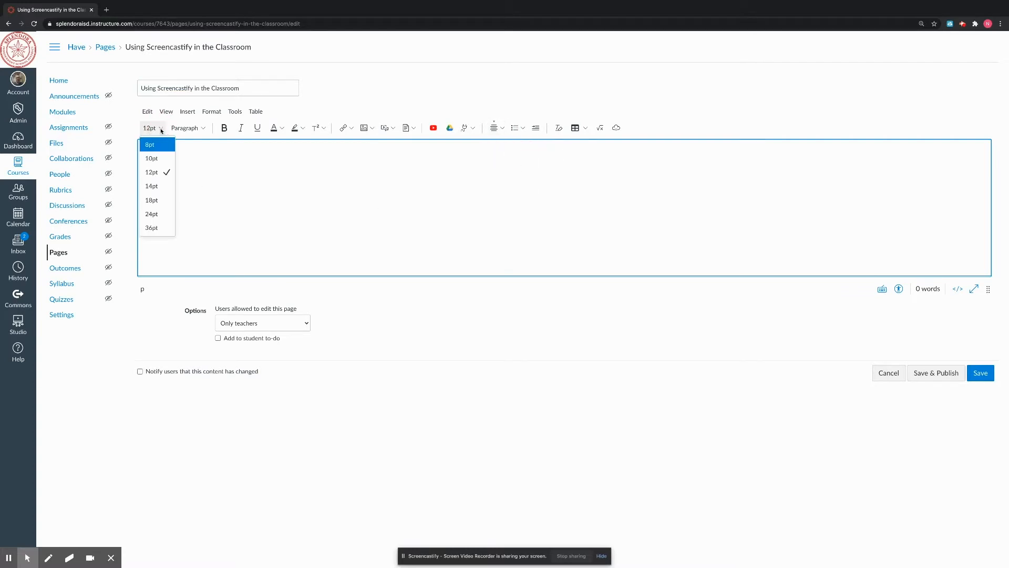
{"action": "left_click", "coordinate": [152, 227]}
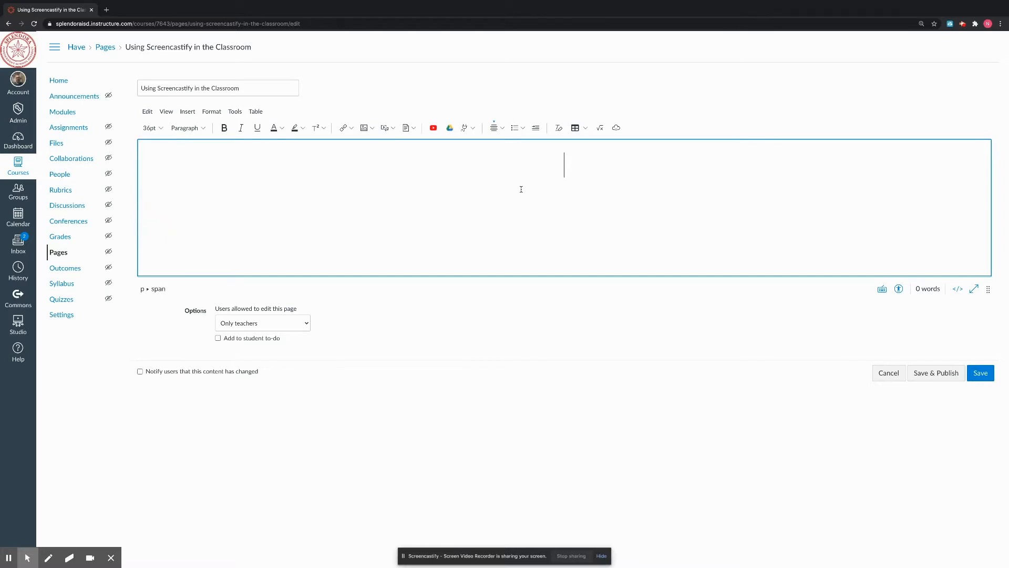
{"action": "key", "text": "ctrl+v"}
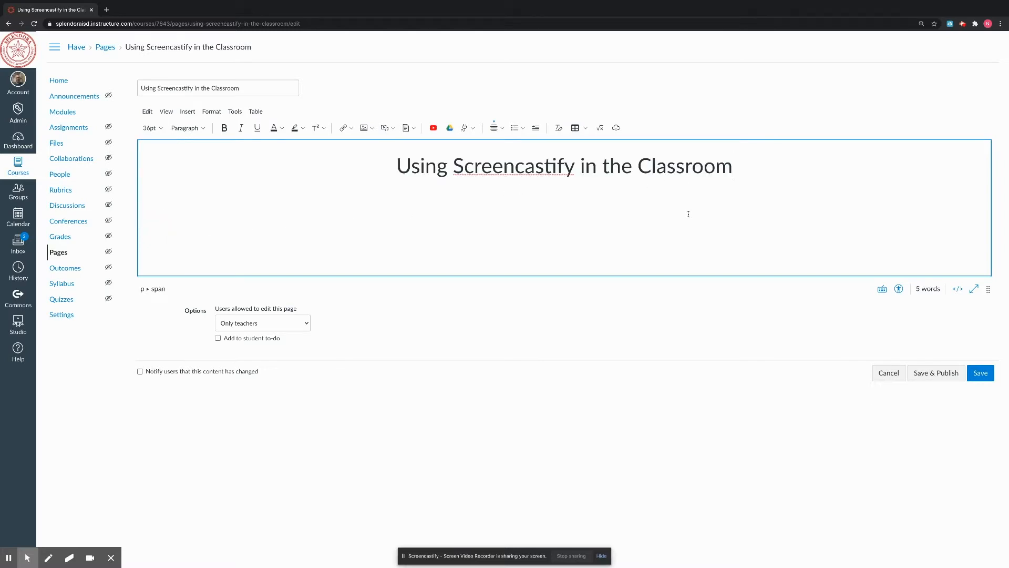
- Below the title, add 18pt text "While reading this article, reflect on your classroom and think about how this technology can change the way you..."
{"action": "key", "text": "Return"}
{"action": "left_click", "coordinate": [160, 127]}
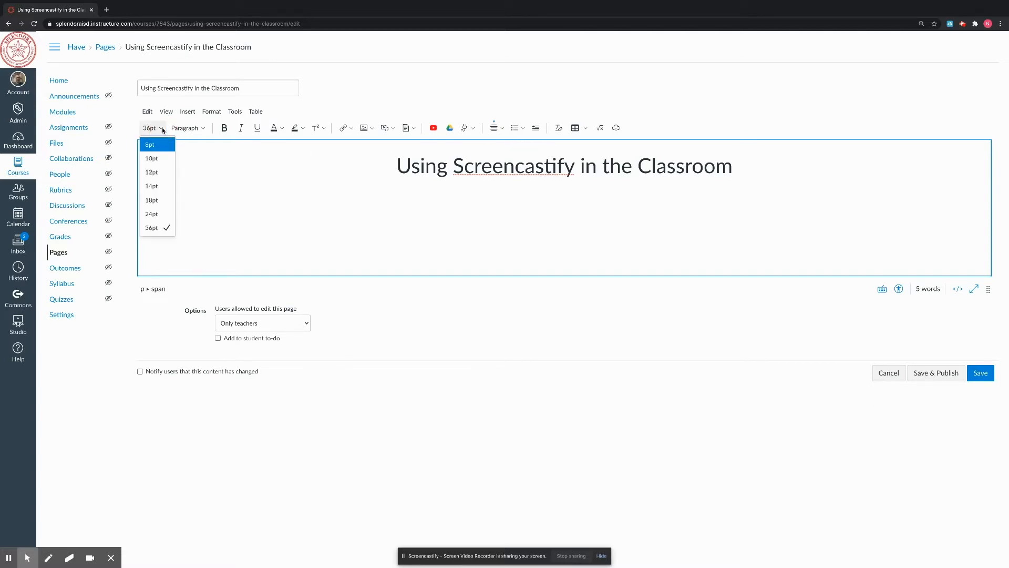
{"action": "left_click", "coordinate": [153, 200]}
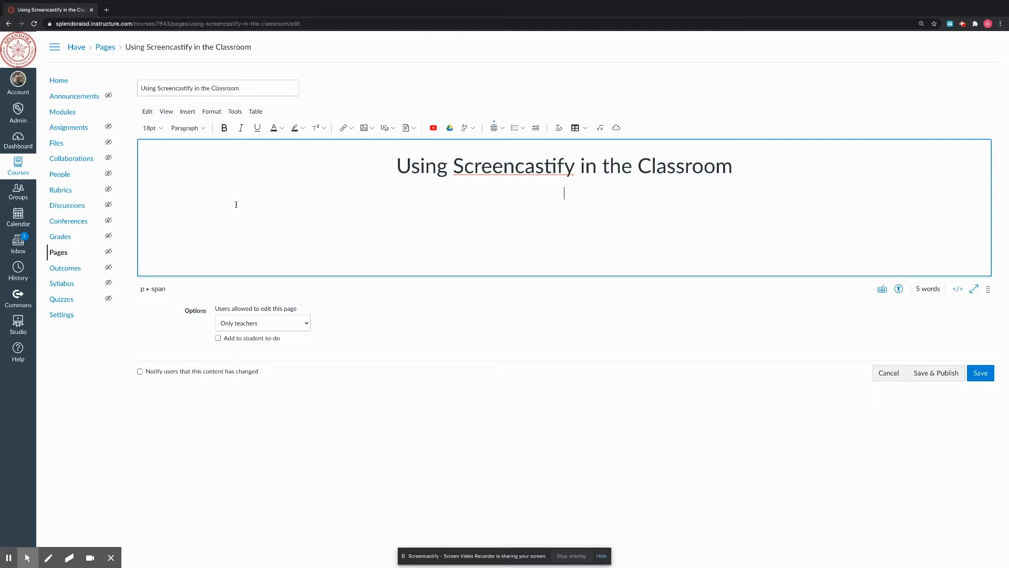
{"action": "type", "text": "Whi"}
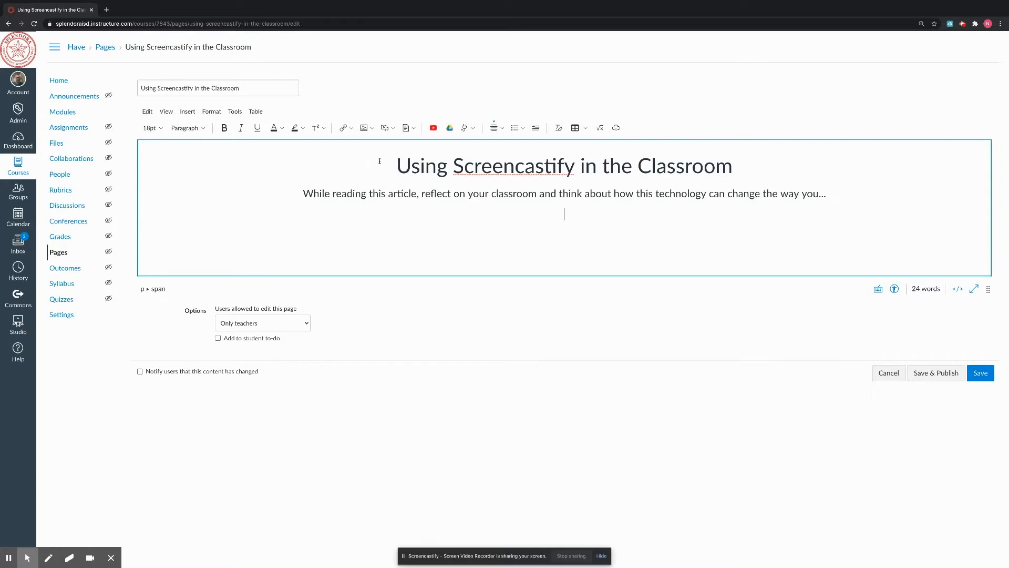
- Upload 7ClassroomScreencastingActivities_The1ScreenRecorderforChrome-200703-102753.pdf from Downloads as a link on its own line below the reading instruction and save the page
{"action": "left_click", "coordinate": [406, 128]}
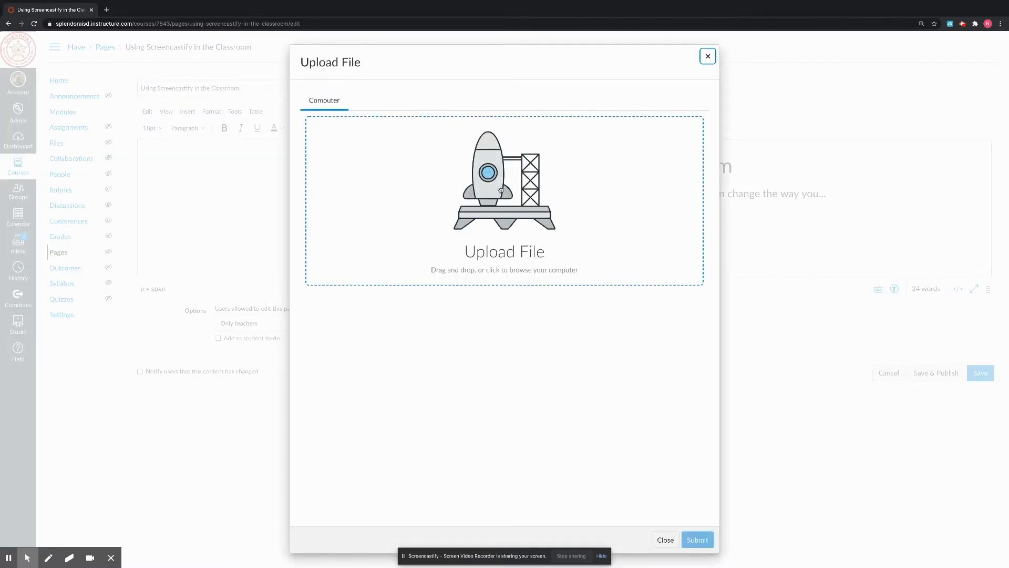
{"action": "left_click", "coordinate": [490, 176]}
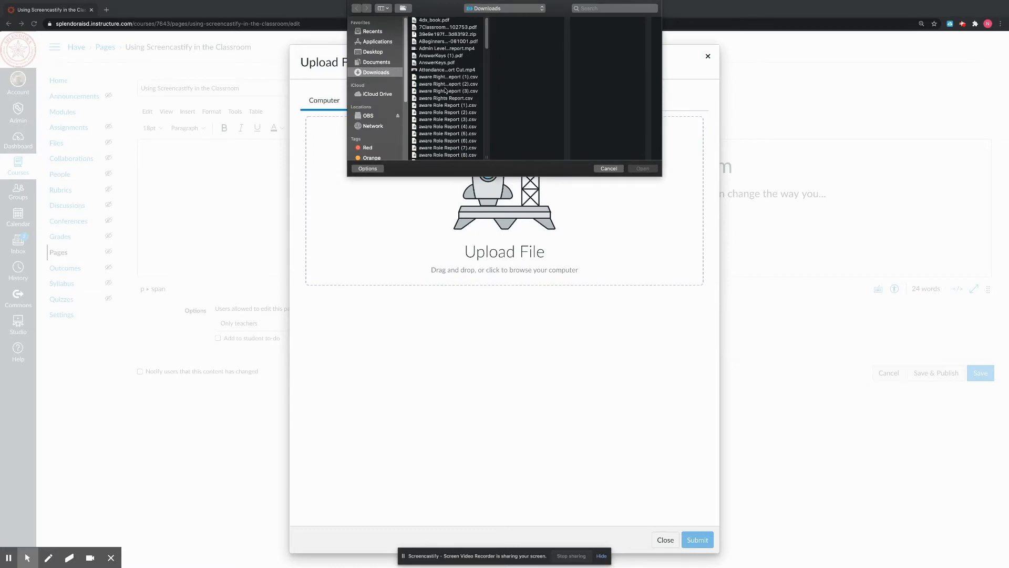
{"action": "left_click", "coordinate": [432, 28]}
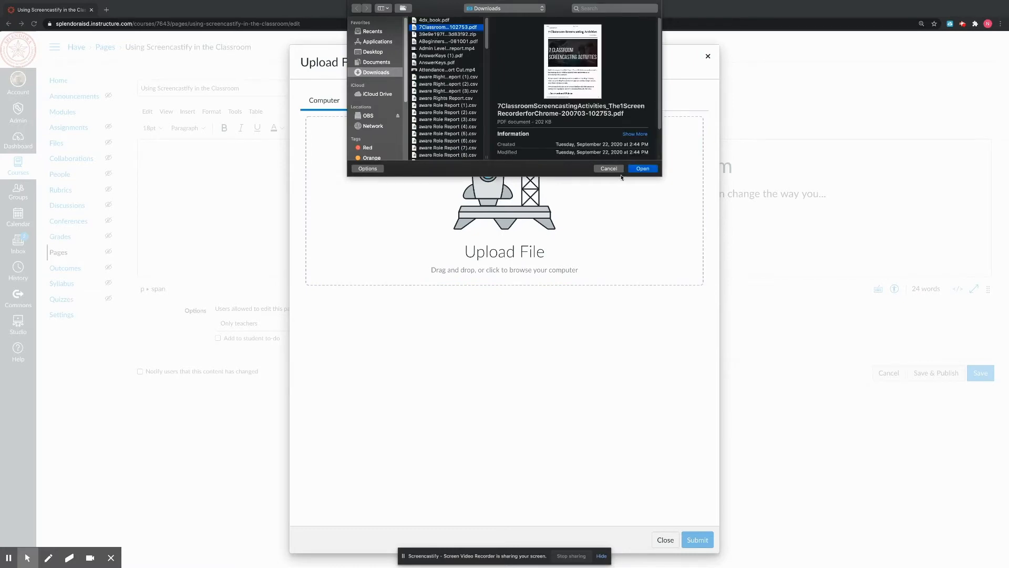
{"action": "left_click", "coordinate": [648, 170]}
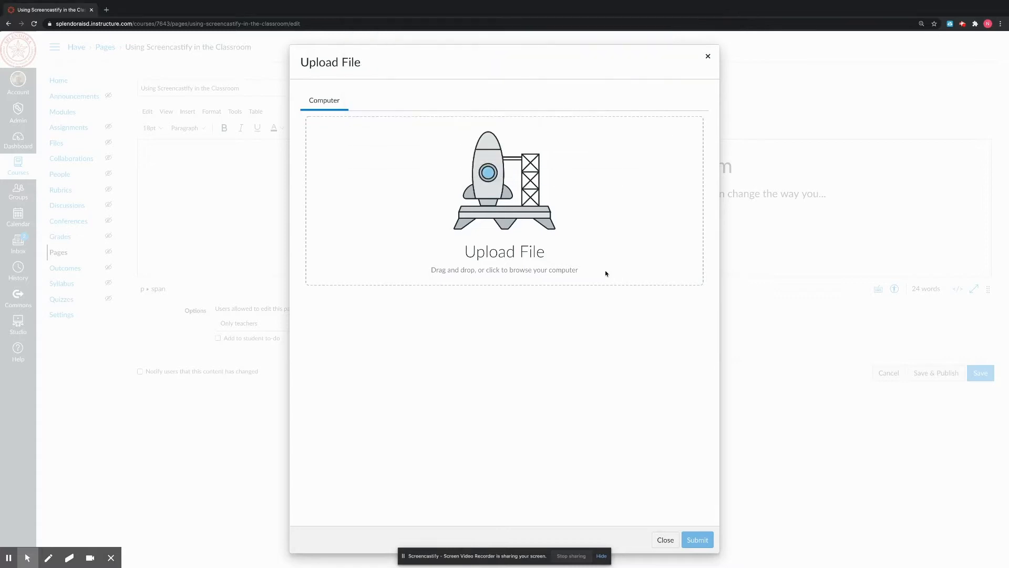
{"action": "left_click", "coordinate": [698, 545]}
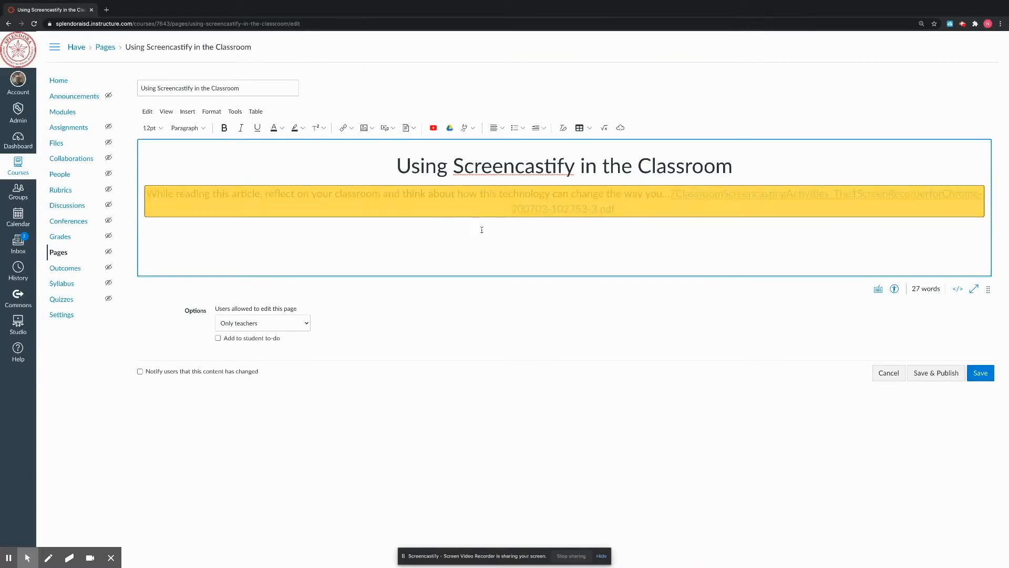
{"action": "left_click", "coordinate": [670, 195]}
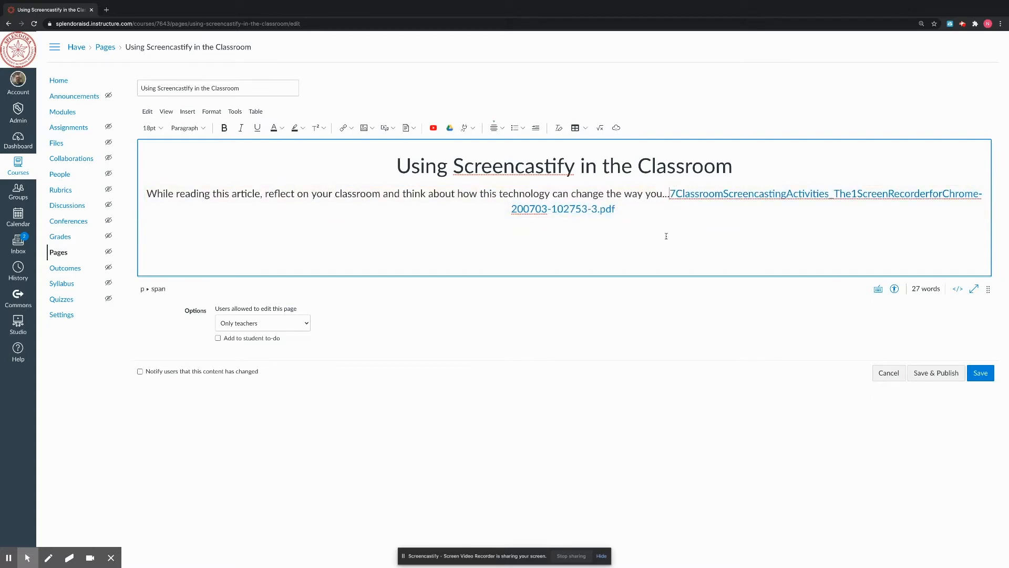
{"action": "key", "text": "Return"}
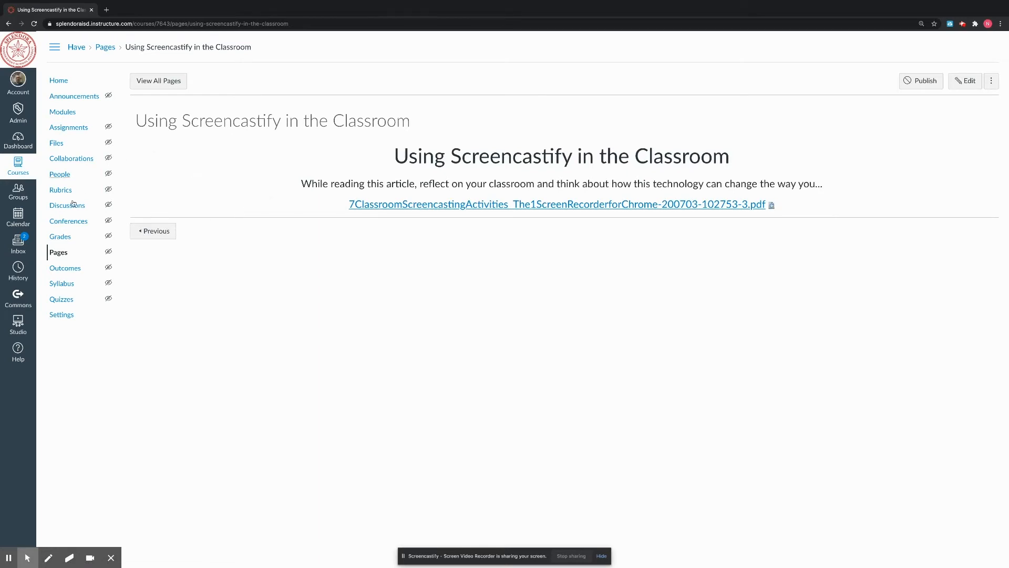
- Return to the course modules and add a new discussion topic named "Response to Screencastify Article" to the Week 6 module
{"action": "left_click", "coordinate": [62, 111]}
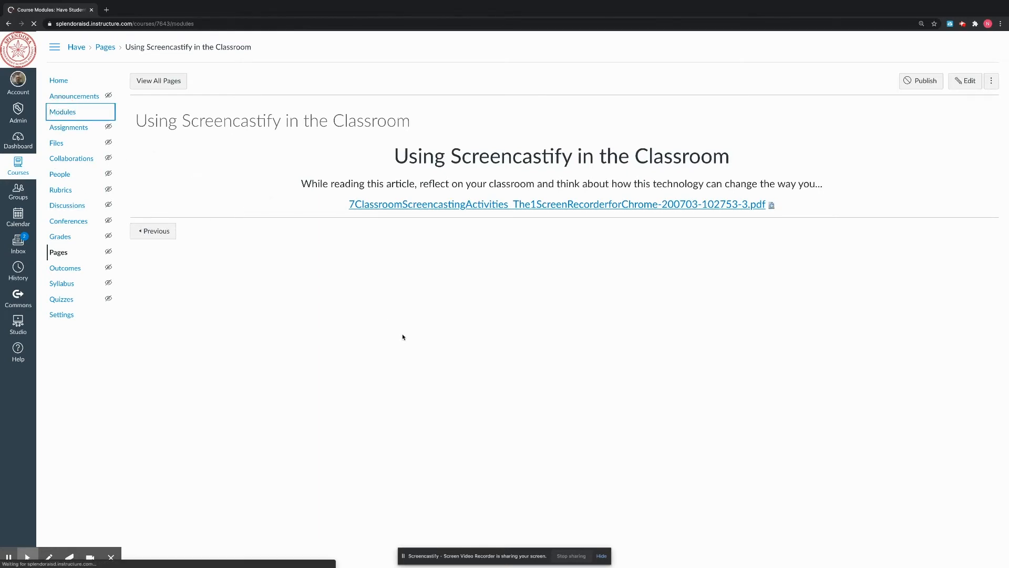
{"action": "scroll", "coordinate": [402, 368], "scroll_direction": "down", "scroll_amount": 7}
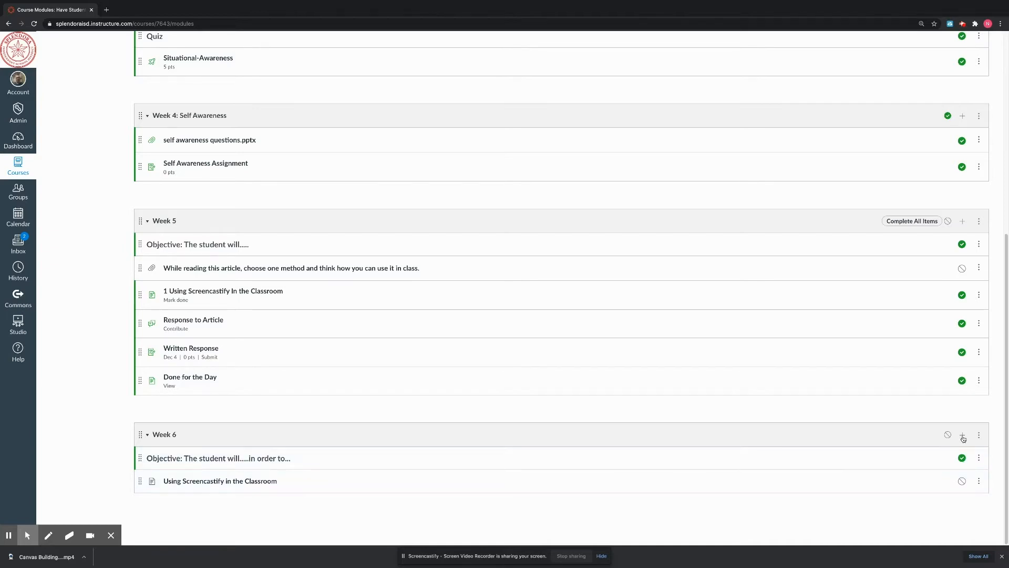
{"action": "left_click", "coordinate": [963, 435]}
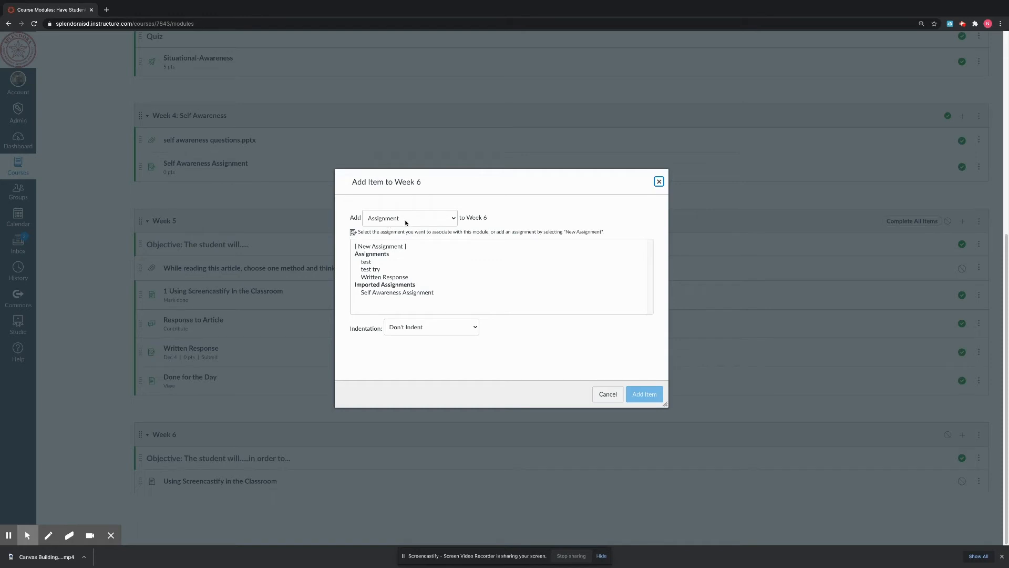
{"action": "left_click", "coordinate": [407, 222]}
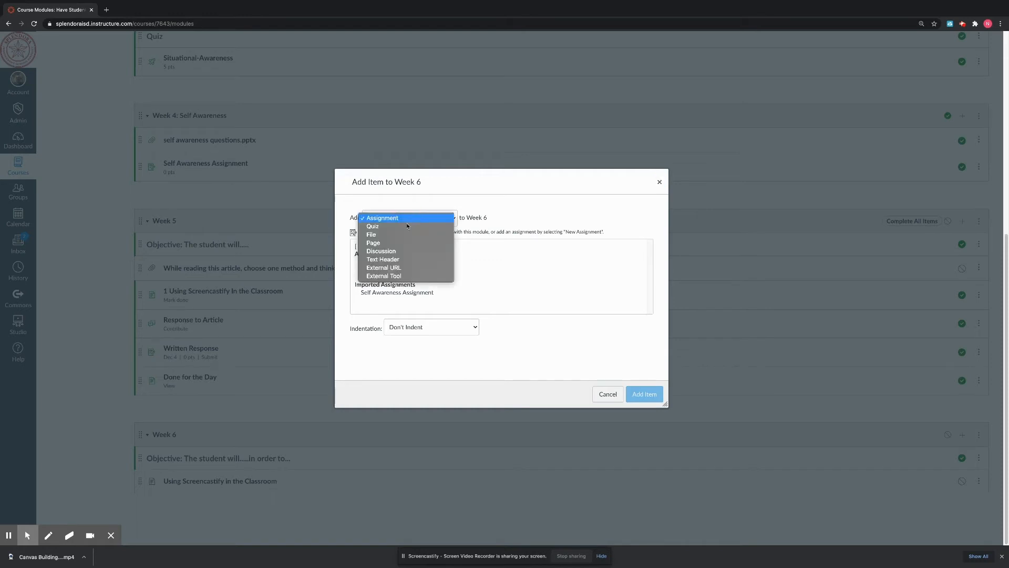
{"action": "left_click", "coordinate": [404, 252]}
{"action": "left_click", "coordinate": [381, 247]}
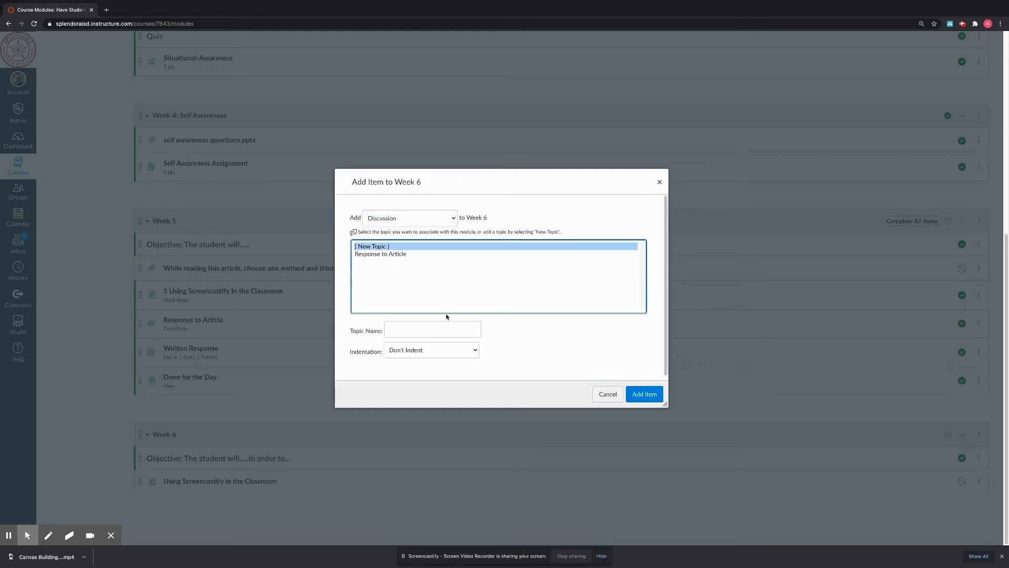
{"action": "left_click", "coordinate": [420, 333]}
{"action": "type", "text": "Response to Screencastify Article"}
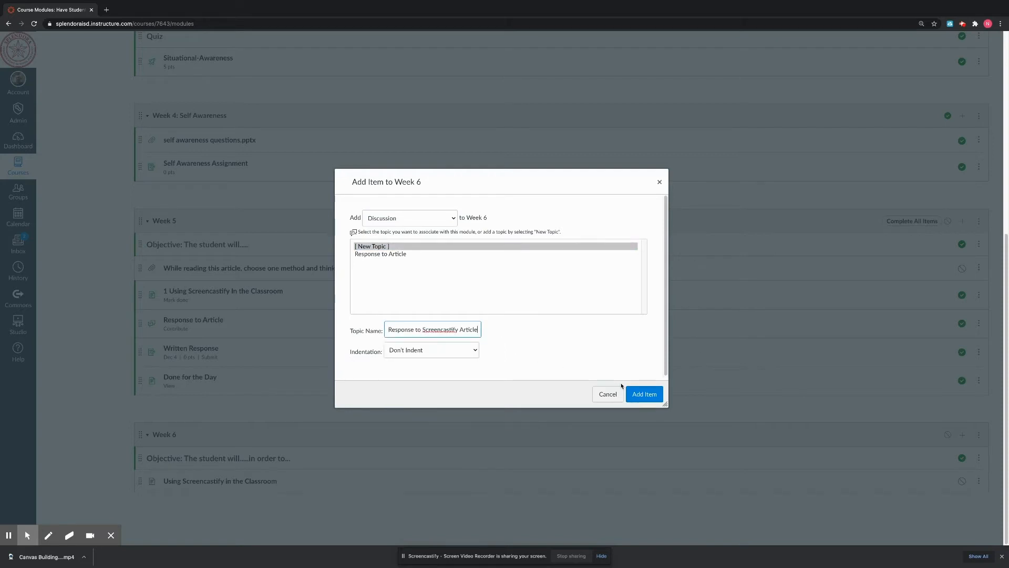
{"action": "left_click", "coordinate": [640, 394]}
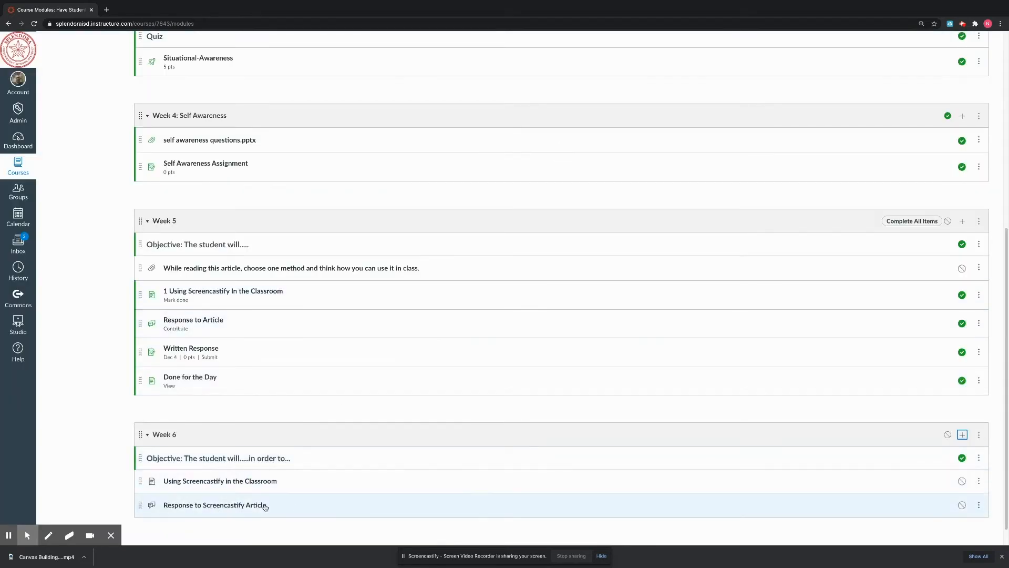
- Open the "Response to Screencastify Article" discussion for editing and write the 18pt prompt "Share 3 ways you can use Screencastify in your classroom."
{"action": "left_click", "coordinate": [200, 507]}
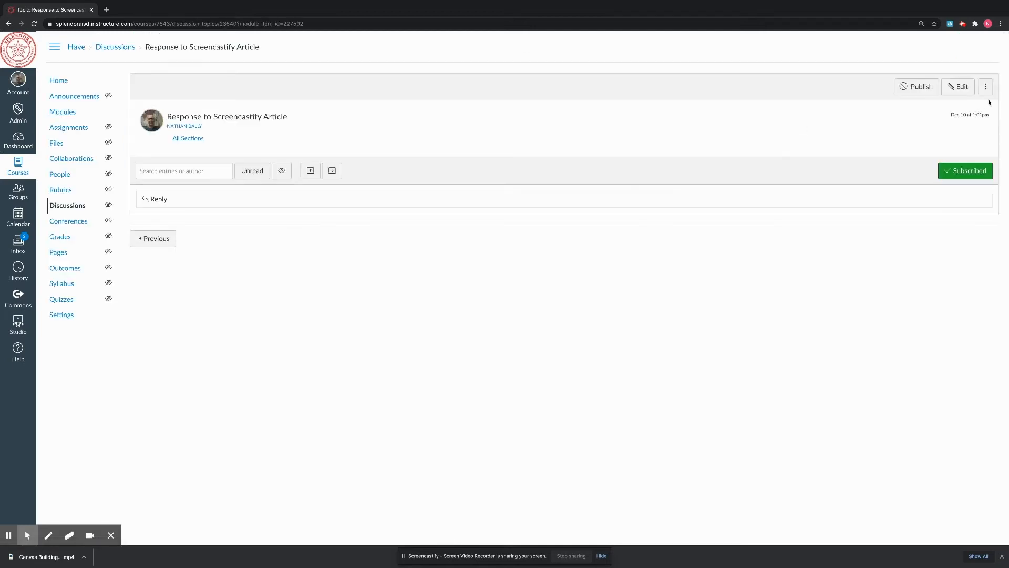
{"action": "left_click", "coordinate": [957, 86]}
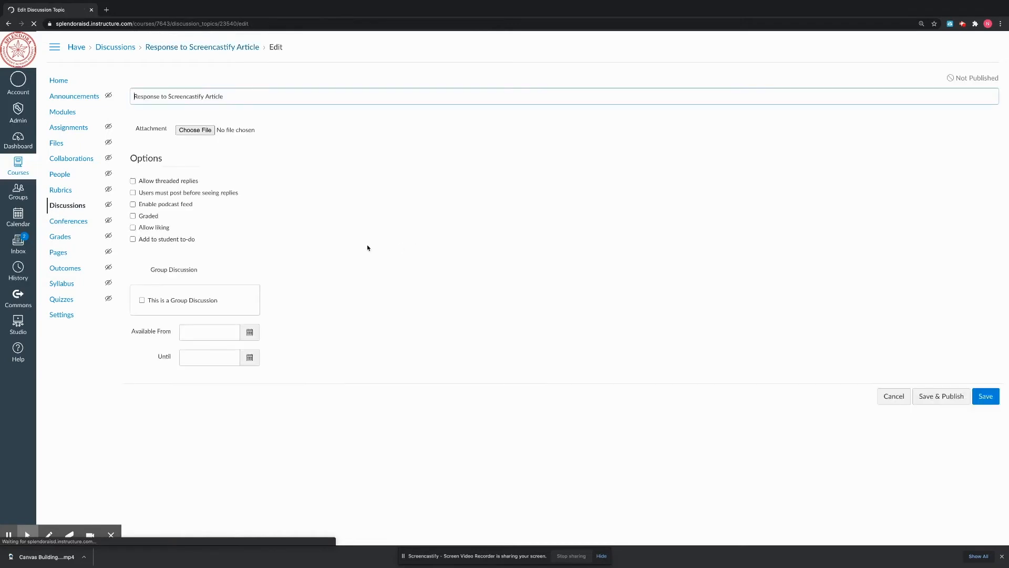
{"action": "left_click", "coordinate": [320, 173]}
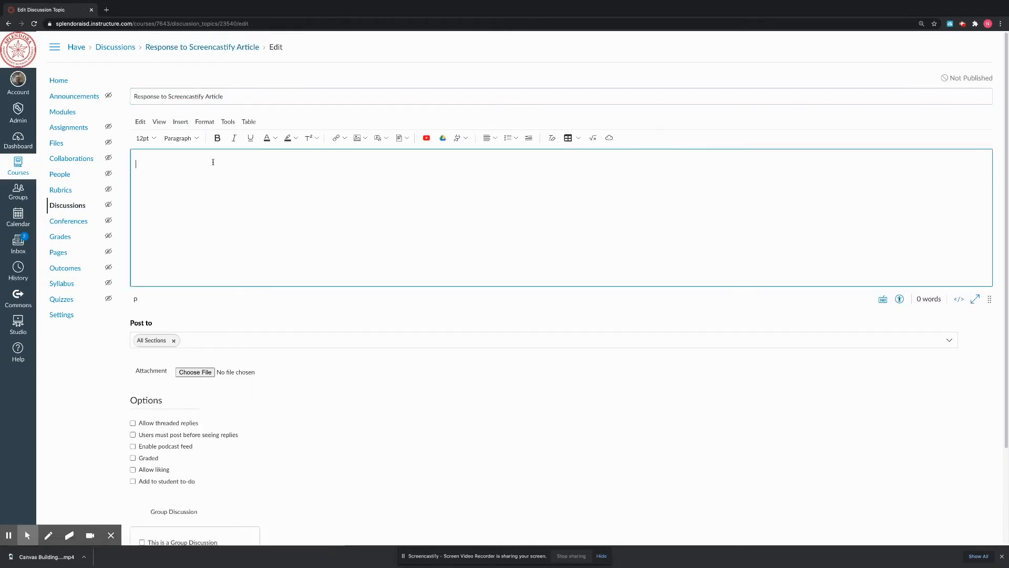
{"action": "left_click", "coordinate": [154, 138]}
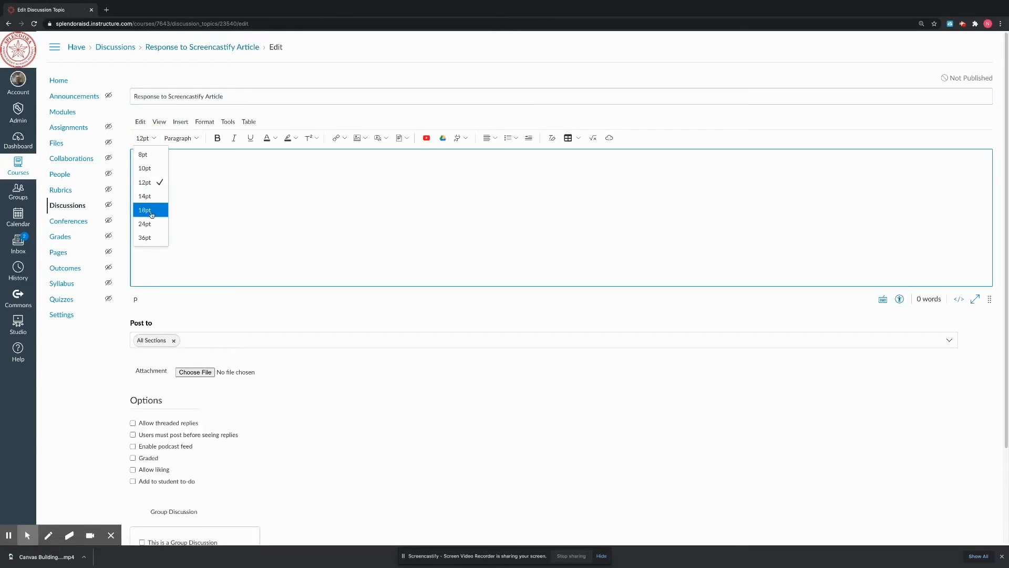
{"action": "left_click", "coordinate": [152, 210]}
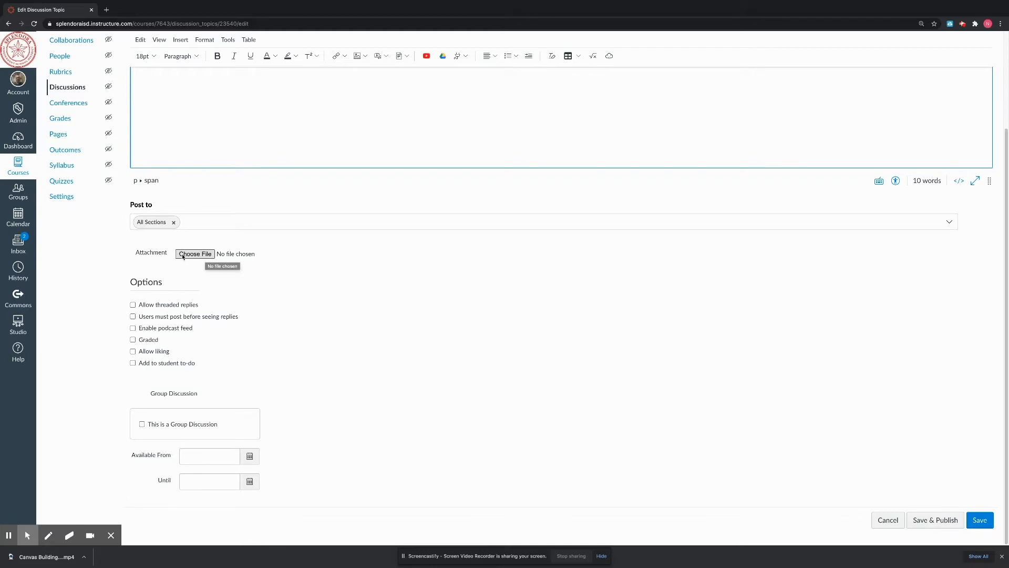
- Attach 7ClassroomScreencastingActivities_The1ScreenRecorderforChrome-200703-102753.pdf to the discussion and require users to post before seeing replies
{"action": "left_click", "coordinate": [188, 256]}
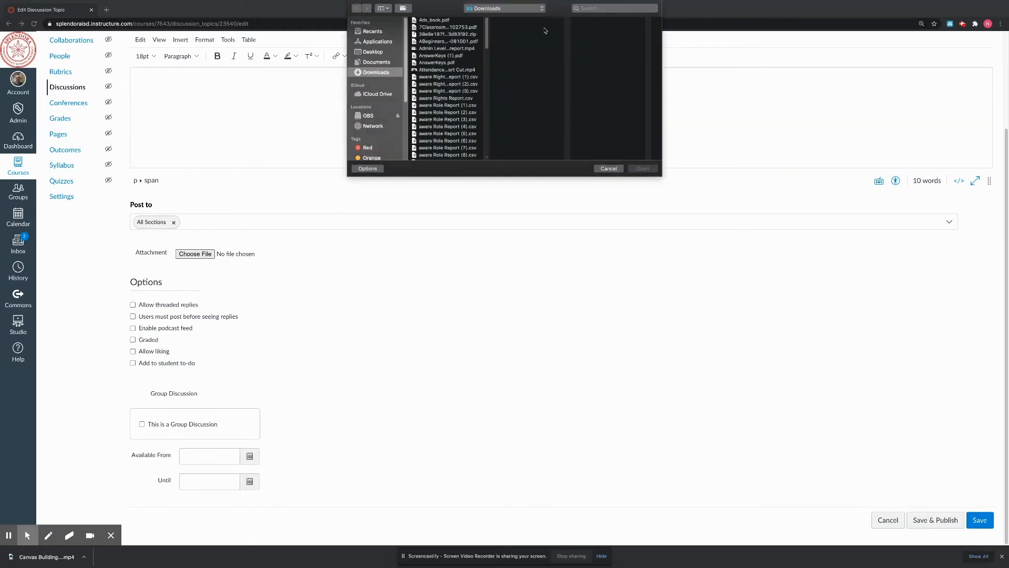
{"action": "left_click", "coordinate": [445, 28]}
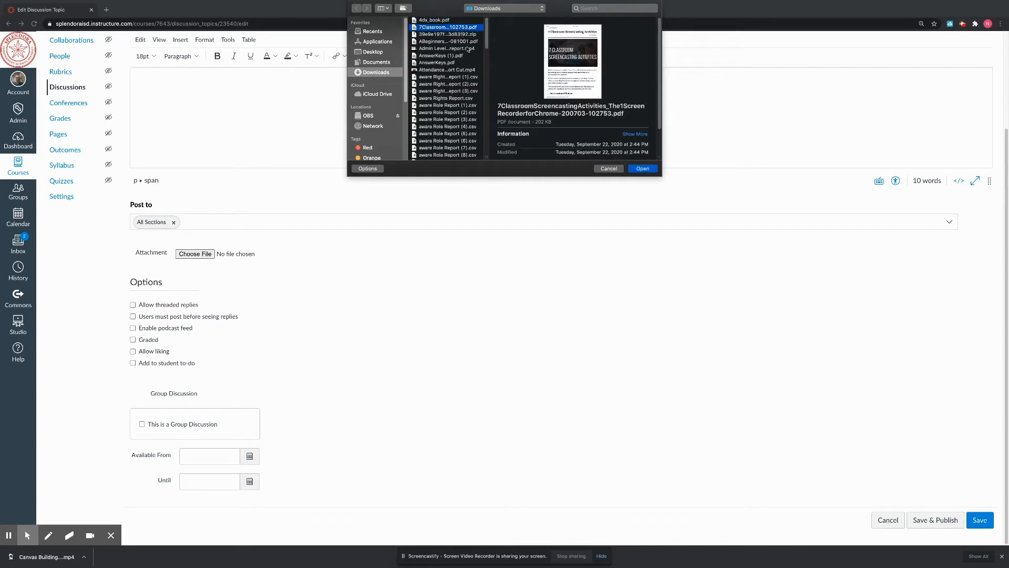
{"action": "left_click", "coordinate": [642, 169]}
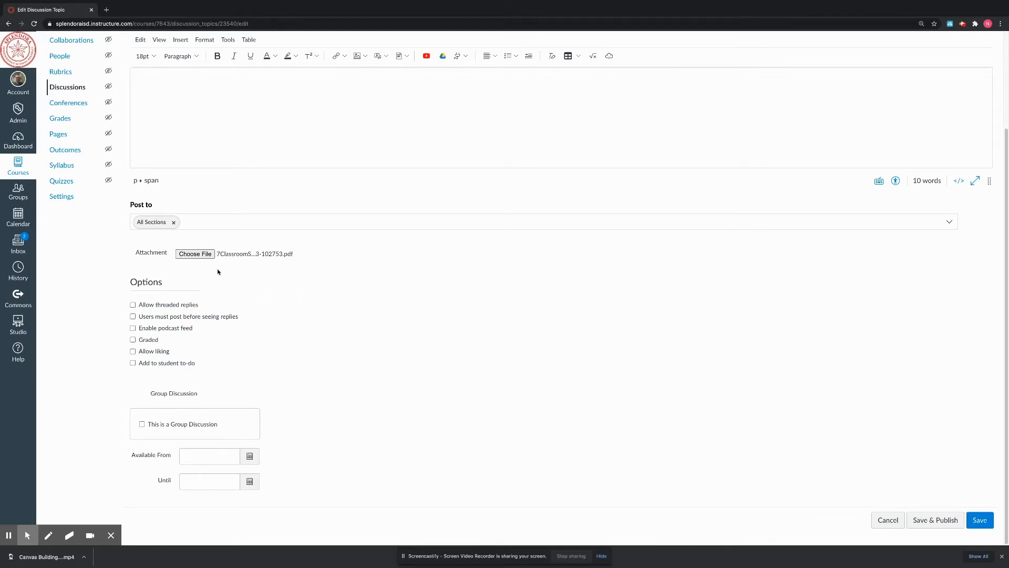
{"action": "left_click", "coordinate": [133, 316]}
- Make the discussion available from Dec 10, 2020 until Dec 12, 2020 and save it
{"action": "left_click", "coordinate": [250, 456]}
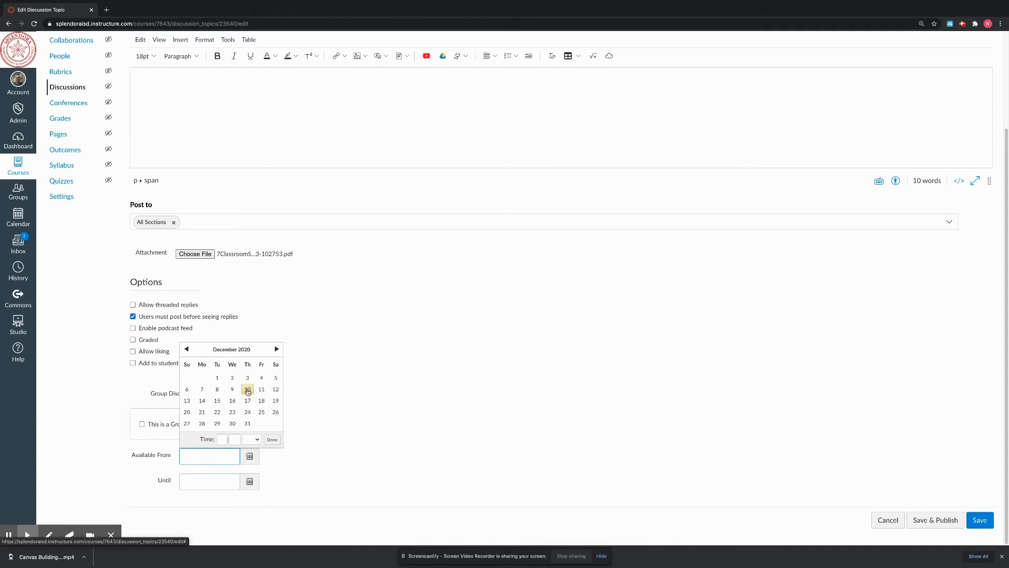
{"action": "left_click", "coordinate": [248, 389]}
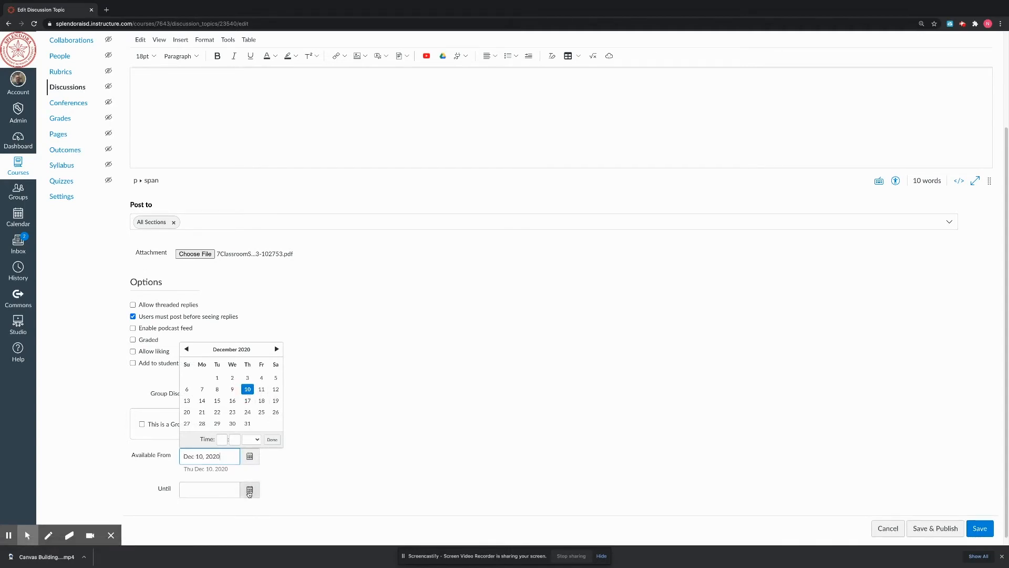
{"action": "left_click", "coordinate": [249, 489]}
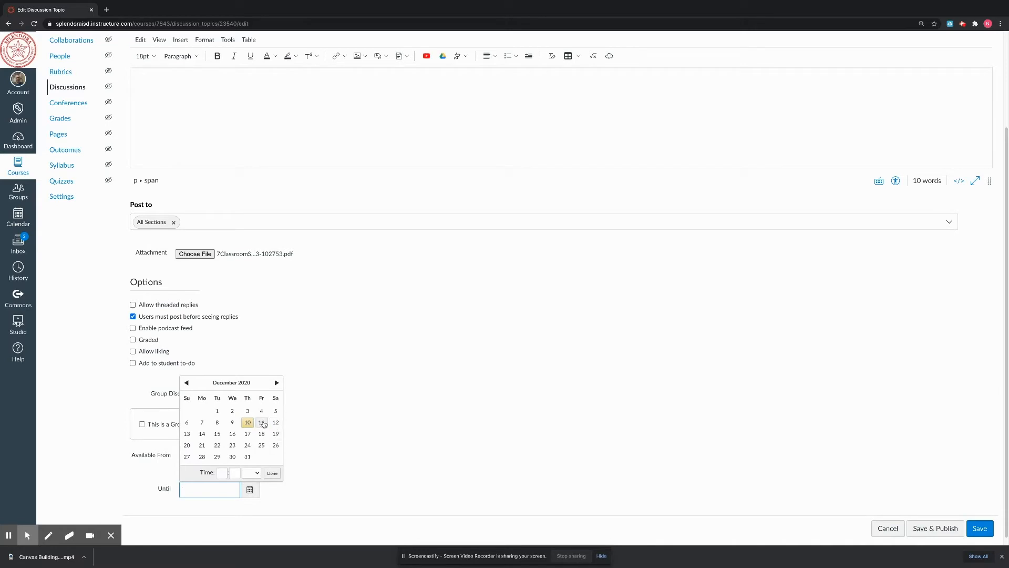
{"action": "left_click", "coordinate": [276, 423]}
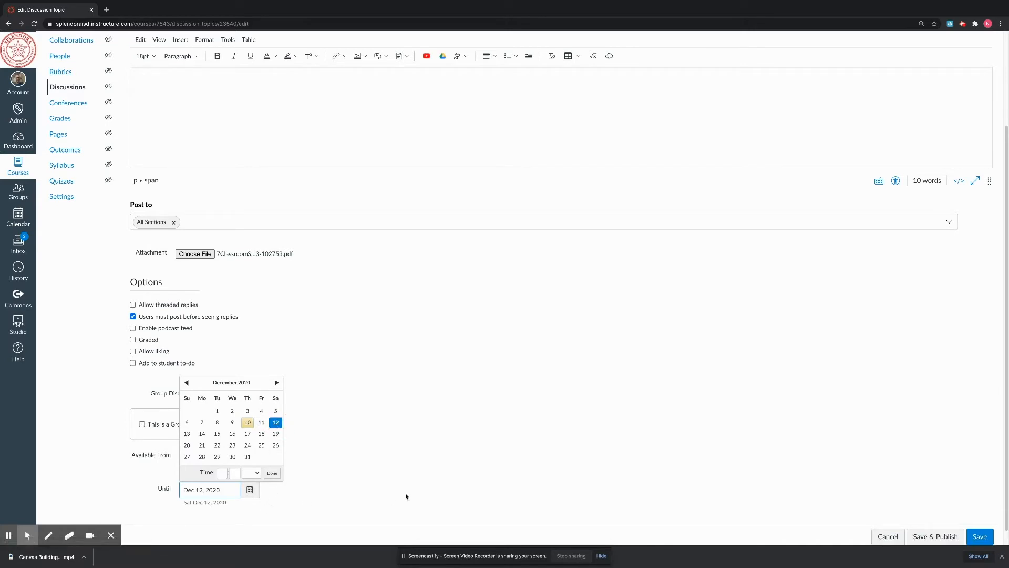
{"action": "left_click", "coordinate": [433, 489]}
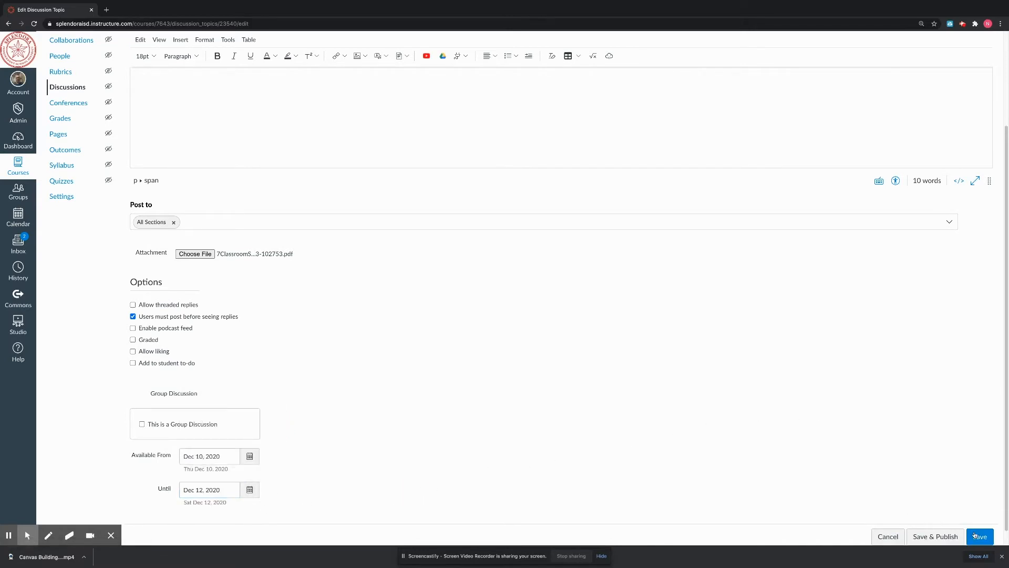
{"action": "left_click", "coordinate": [981, 538]}
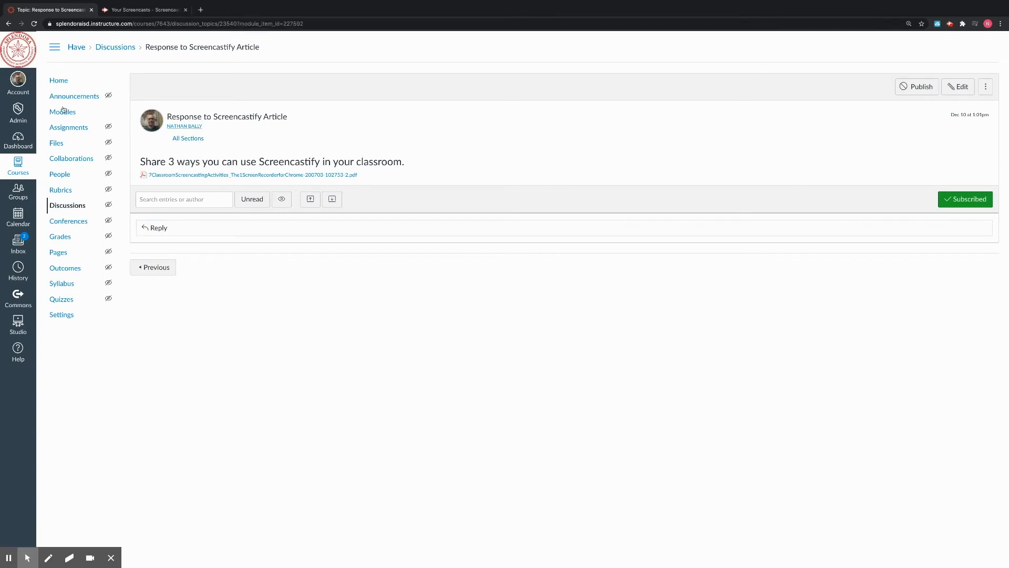
- Return to the course modules and add a new assignment named "Written Response" to the Week 6 module
{"action": "left_click", "coordinate": [60, 115]}
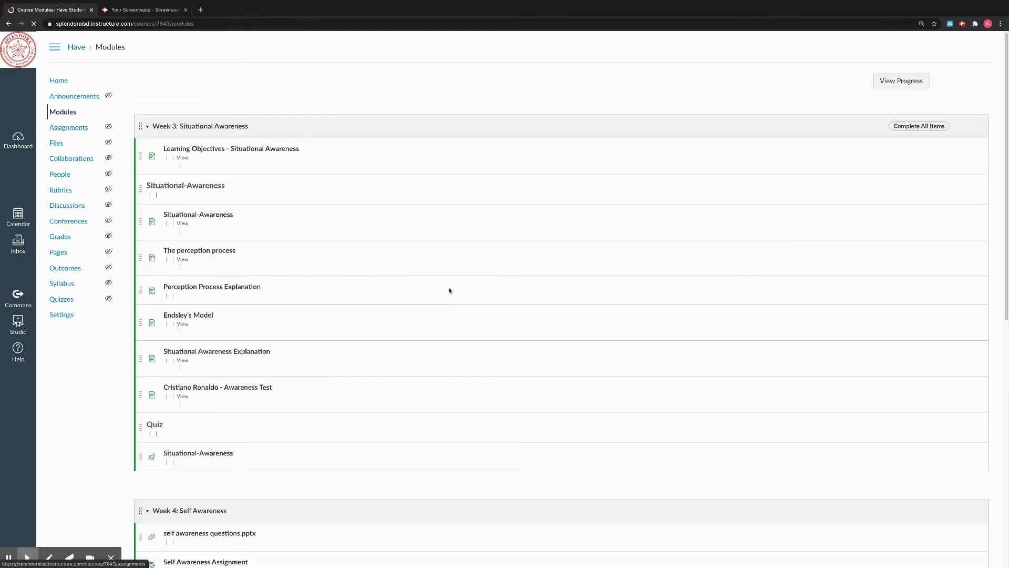
{"action": "scroll", "coordinate": [855, 428], "scroll_direction": "down", "scroll_amount": 7}
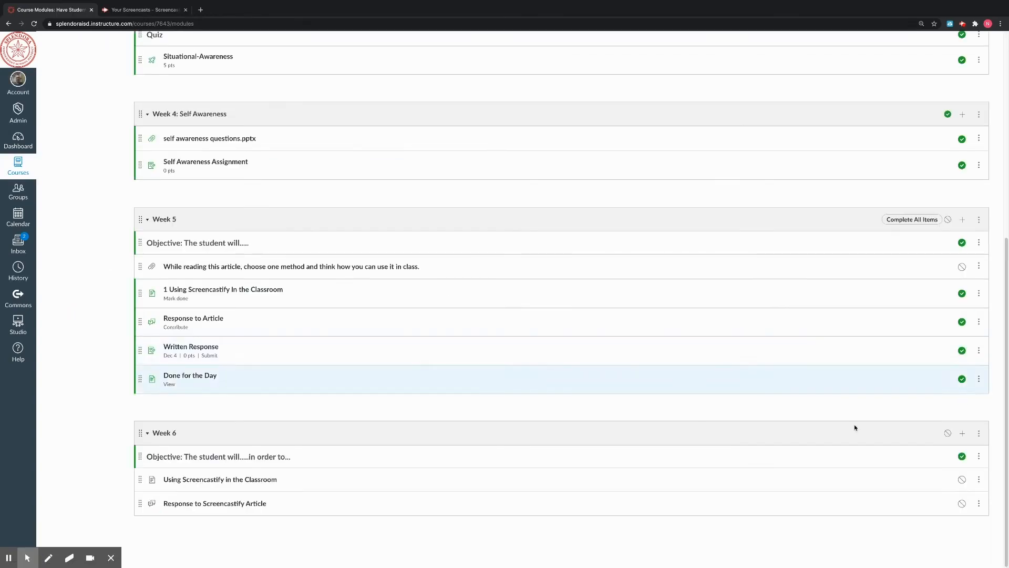
{"action": "left_click", "coordinate": [962, 434]}
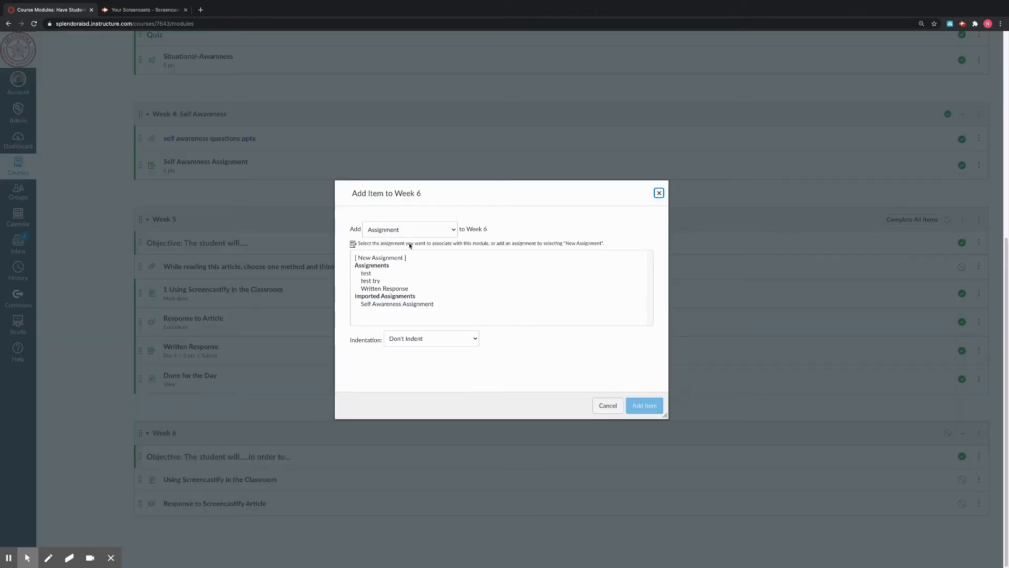
{"action": "left_click", "coordinate": [380, 257]}
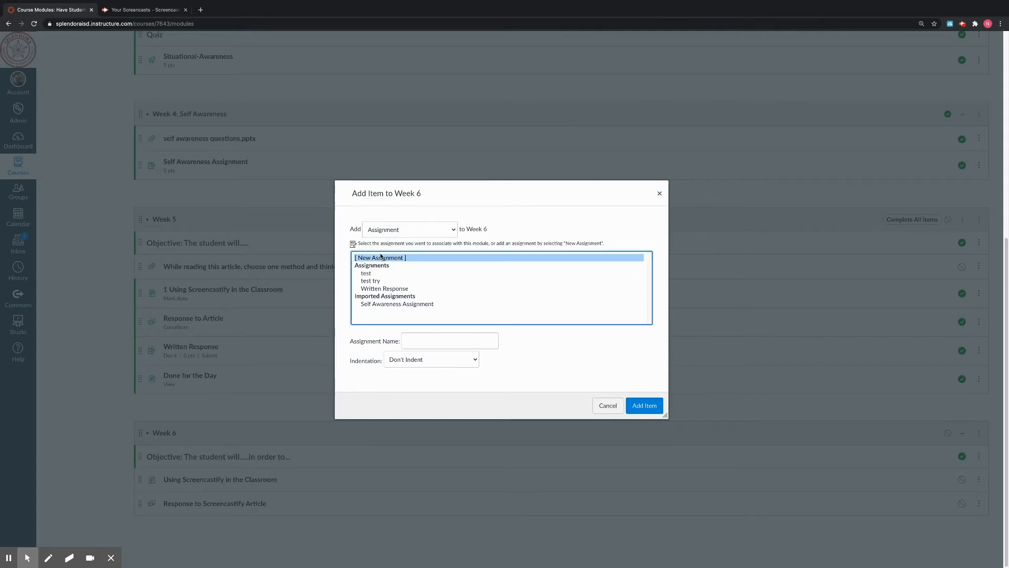
{"action": "left_click", "coordinate": [418, 341]}
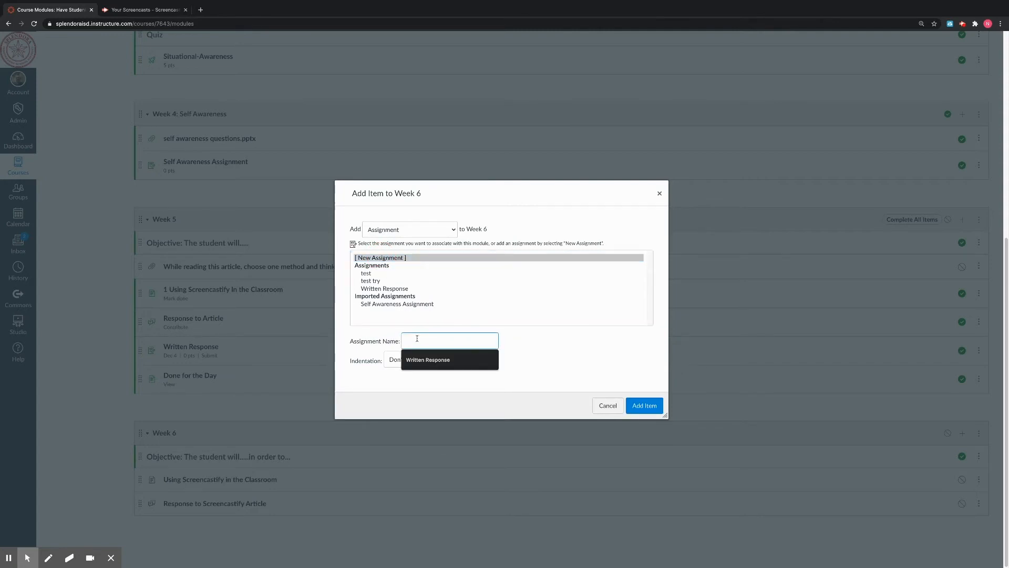
{"action": "type", "text": "Written Response"}
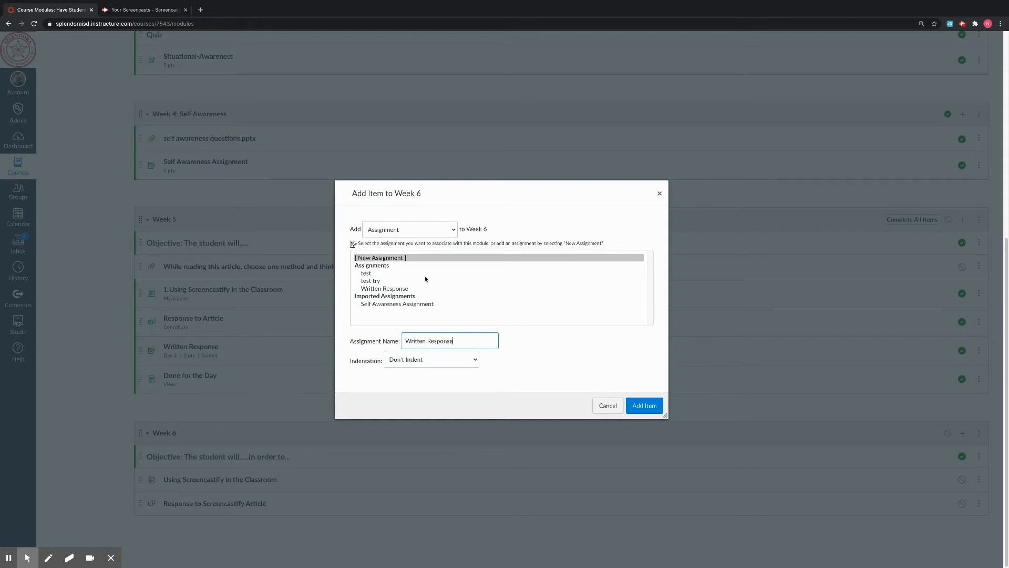
{"action": "left_click", "coordinate": [640, 409]}
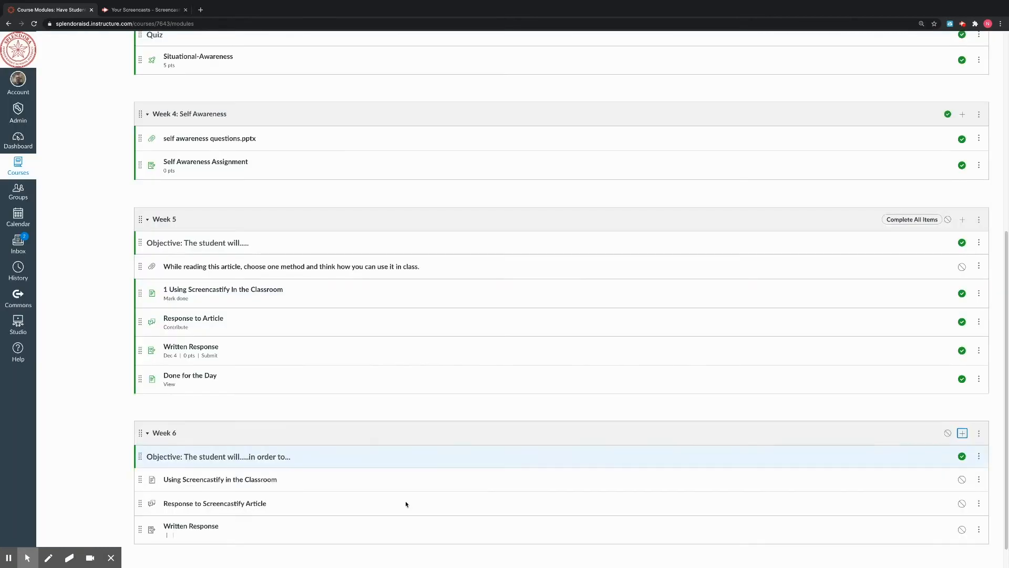
- Open the Week 6 "Written Response" for editing and write instructions requesting a paragraph on using one article strategy to improve classroom instruction and benefit student engagement
{"action": "scroll", "coordinate": [402, 503], "scroll_direction": "down", "scroll_amount": 1}
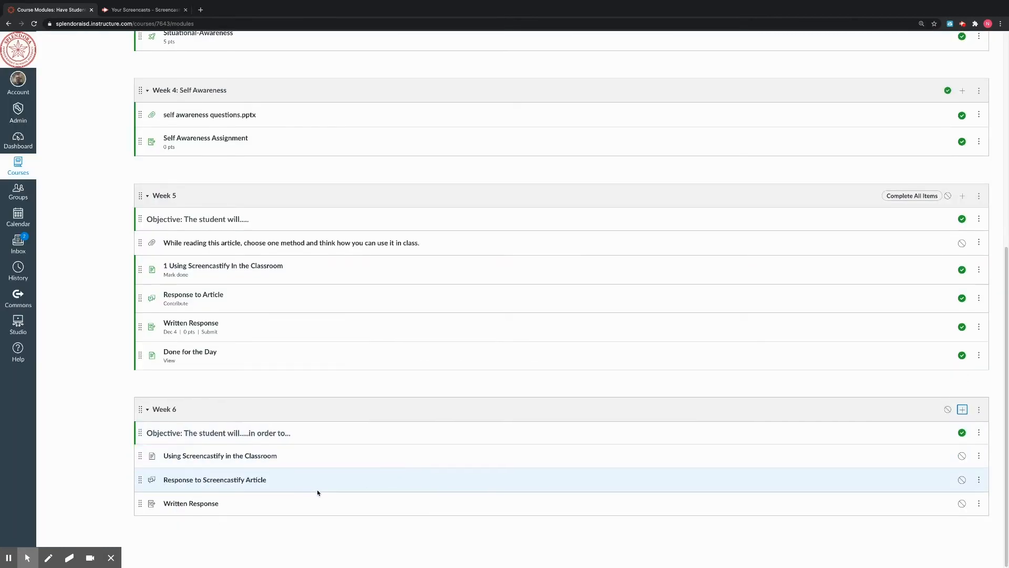
{"action": "left_click", "coordinate": [196, 505]}
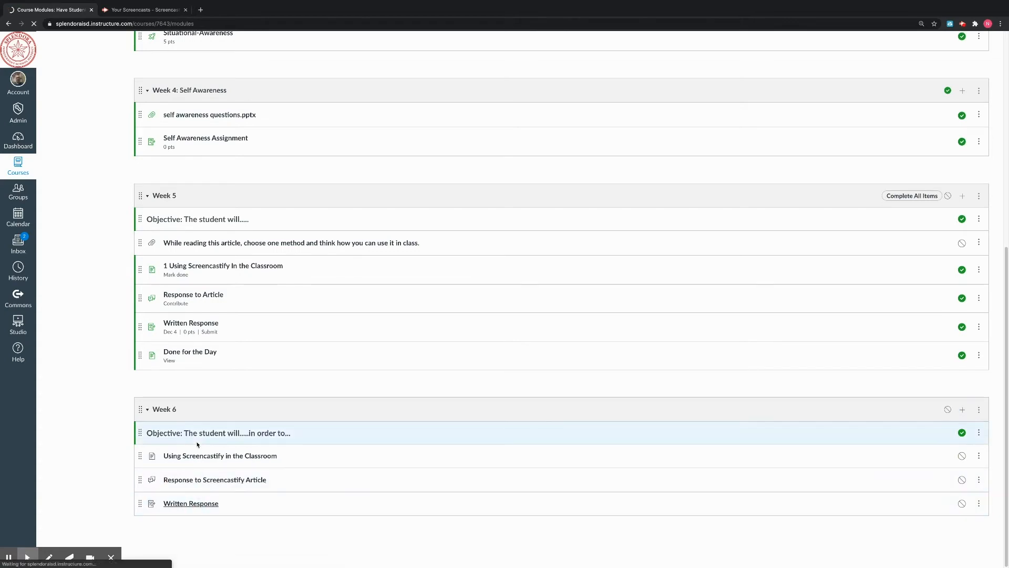
{"action": "left_click", "coordinate": [839, 82]}
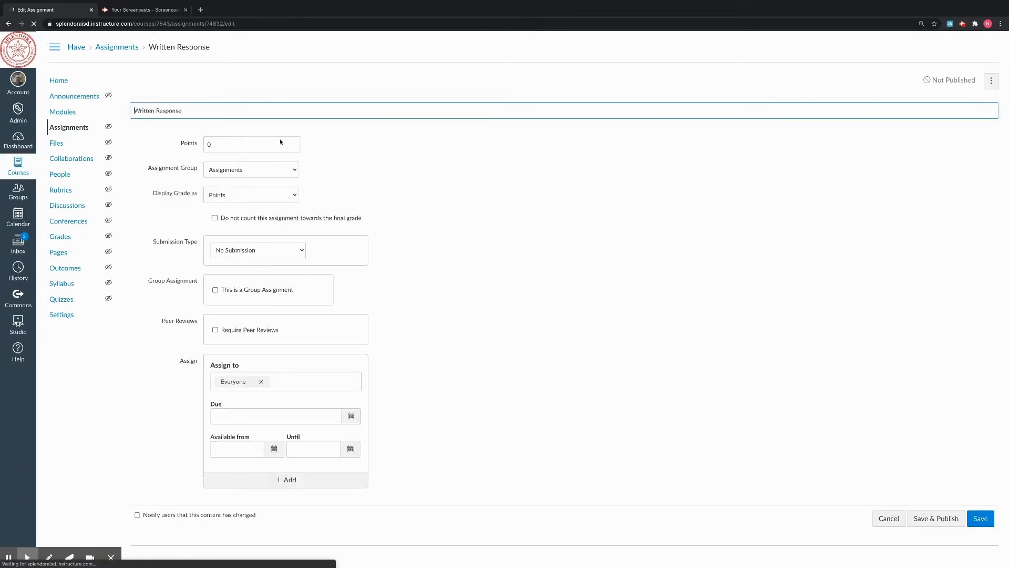
{"action": "left_click", "coordinate": [248, 188]}
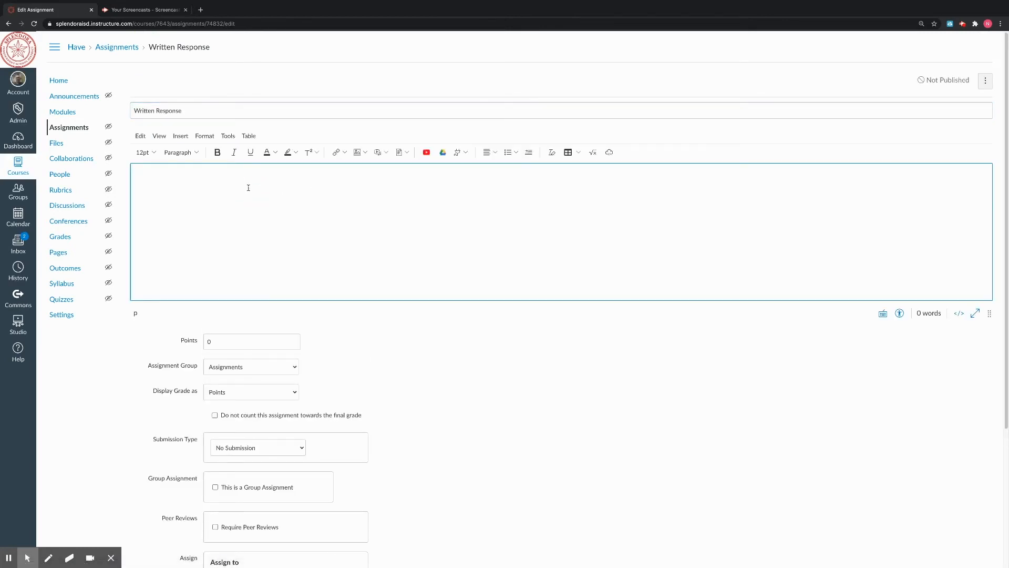
{"action": "type", "text": "Write a paragraph explaining how you would use one of the strategies in the article to improve instruction in your classroom. Make sure to include why this strategy would benefit student engagement."}
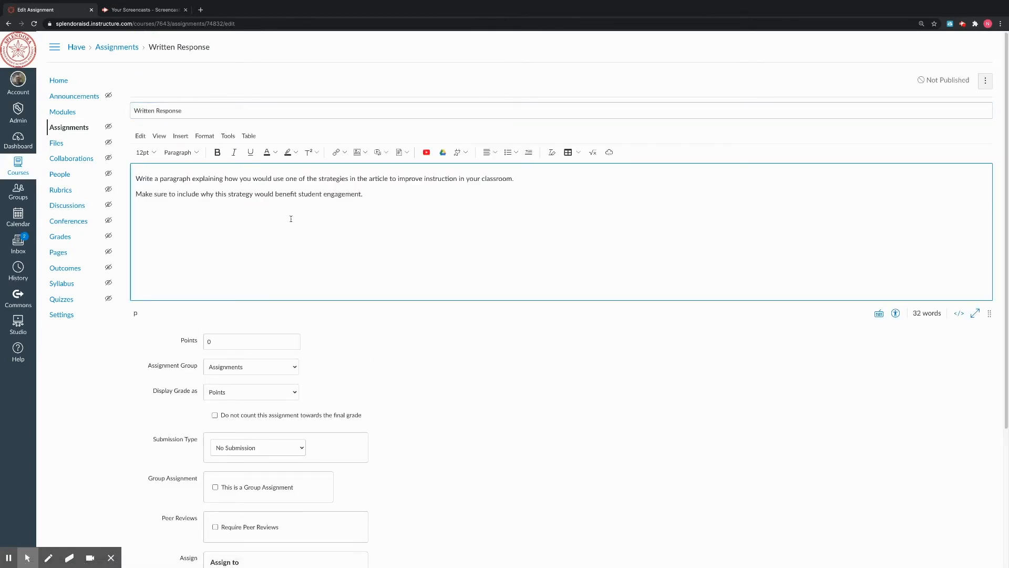
- Set the assignment's points to 100 and display its grade as Complete/Incomplete
{"action": "scroll", "coordinate": [405, 342], "scroll_direction": "down", "scroll_amount": 3}
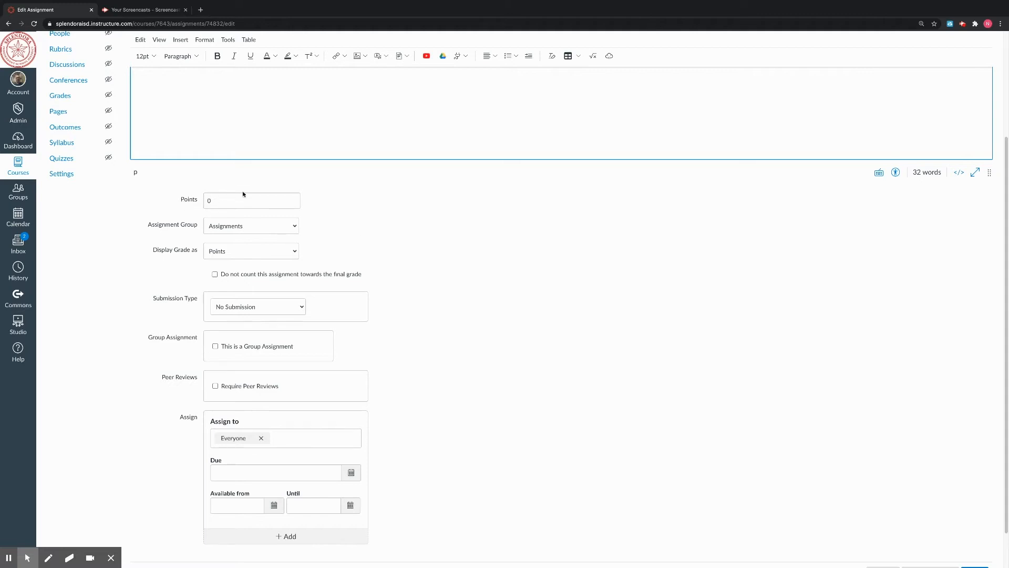
{"action": "left_click", "coordinate": [217, 202]}
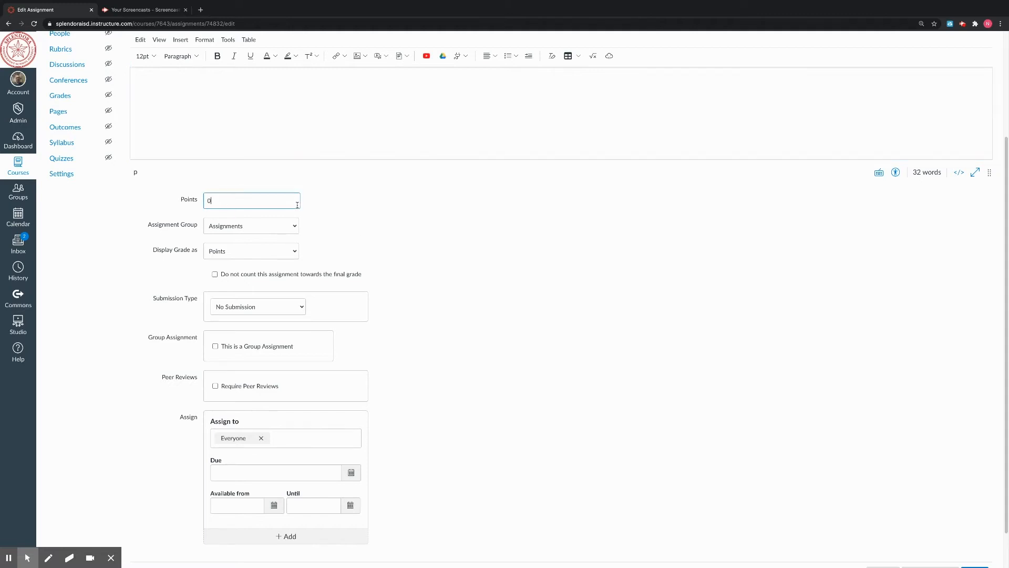
{"action": "double_click", "coordinate": [237, 202]}
{"action": "type", "text": "100"}
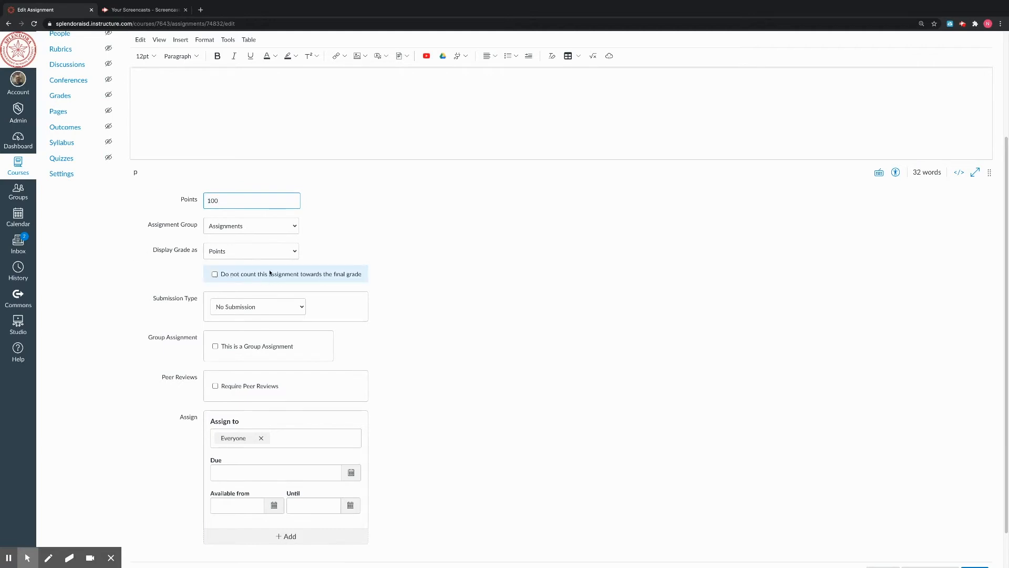
{"action": "left_click", "coordinate": [294, 253]}
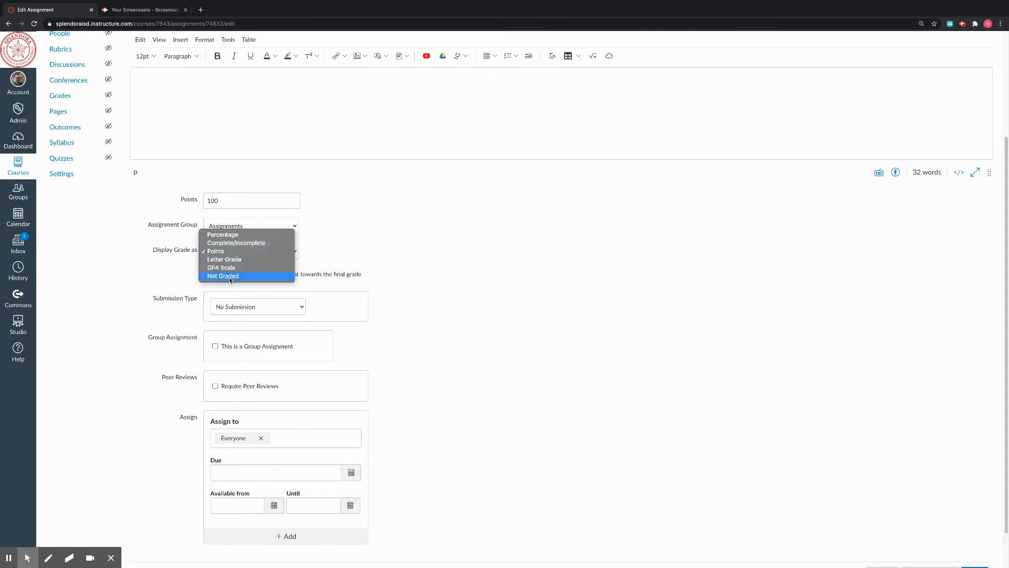
{"action": "left_click", "coordinate": [246, 244]}
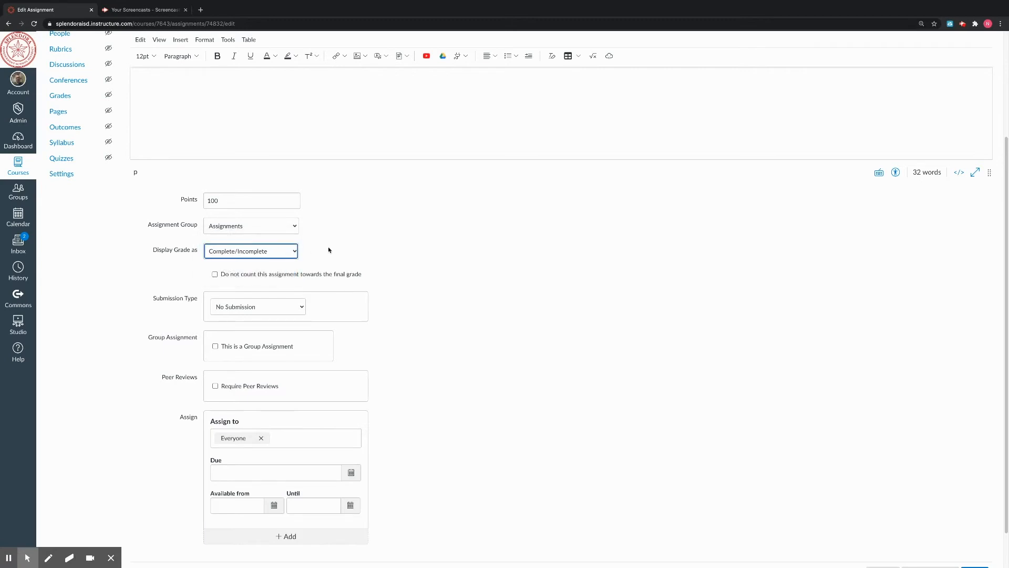
- Set the submission type to Online with Text Entry and keep the allowed attempts at Unlimited
{"action": "scroll", "coordinate": [430, 279], "scroll_direction": "down", "scroll_amount": 1}
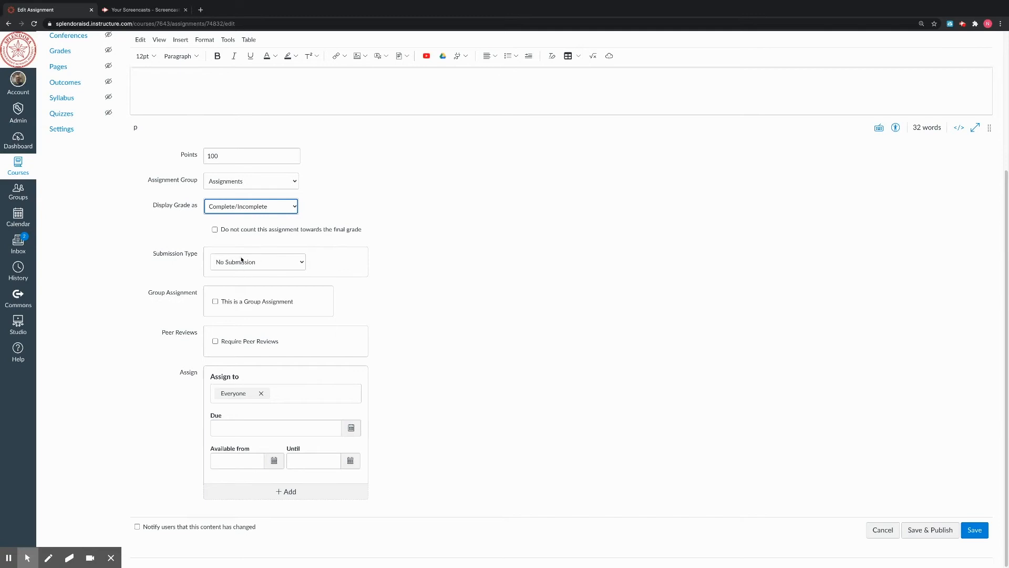
{"action": "left_click", "coordinate": [302, 265]}
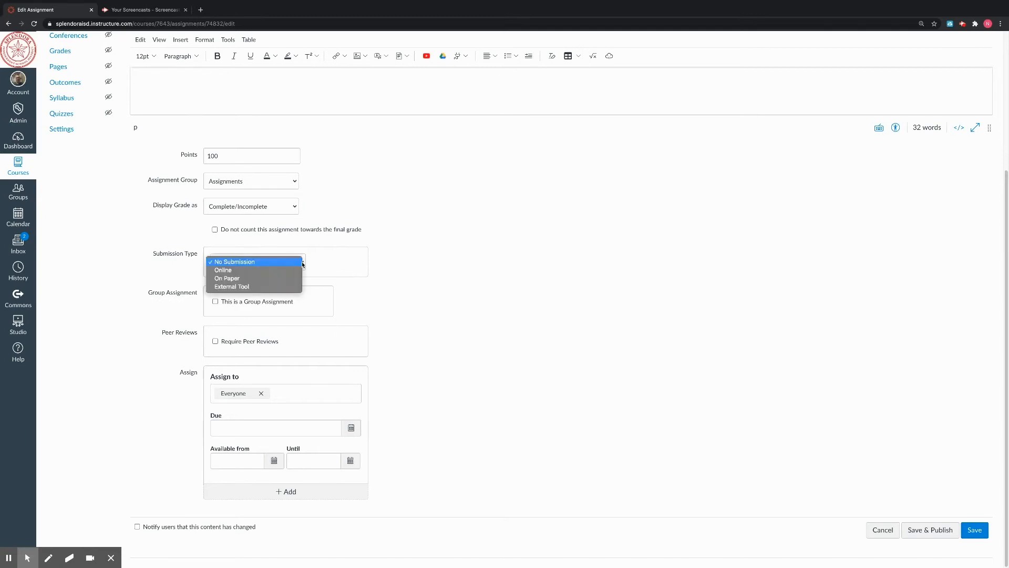
{"action": "left_click", "coordinate": [223, 272]}
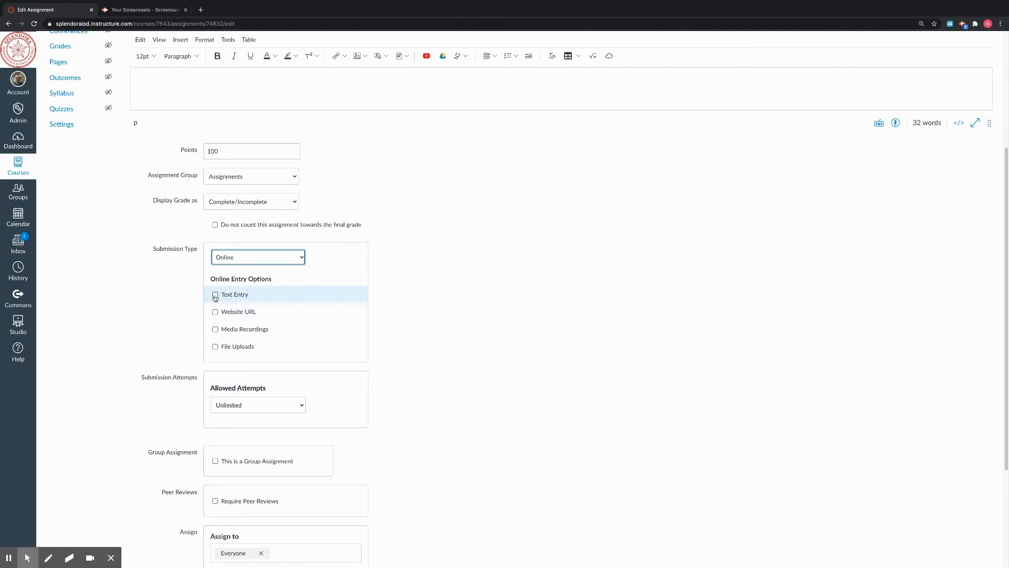
{"action": "left_click", "coordinate": [215, 295]}
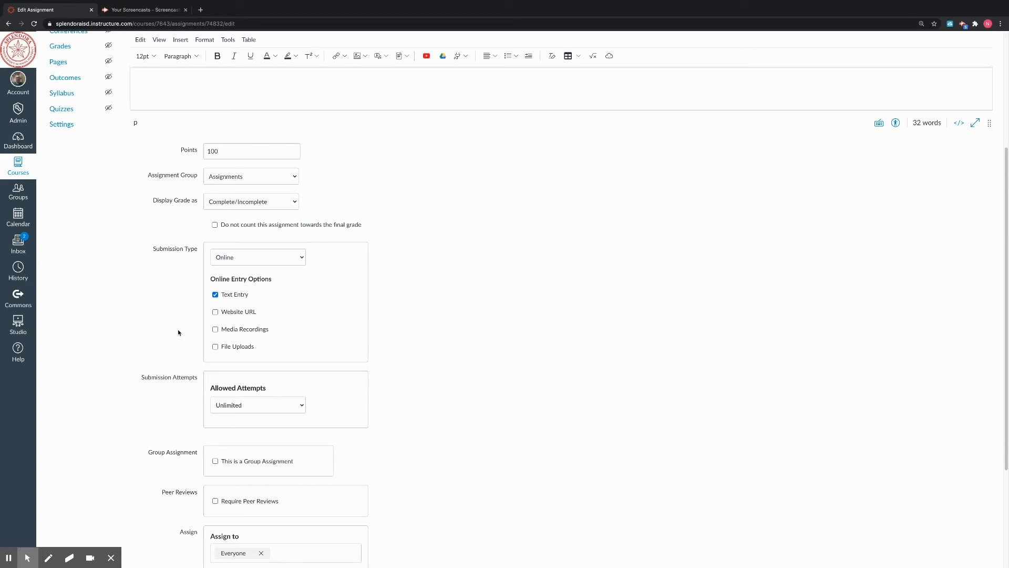
{"action": "scroll", "coordinate": [178, 332], "scroll_direction": "down", "scroll_amount": 3}
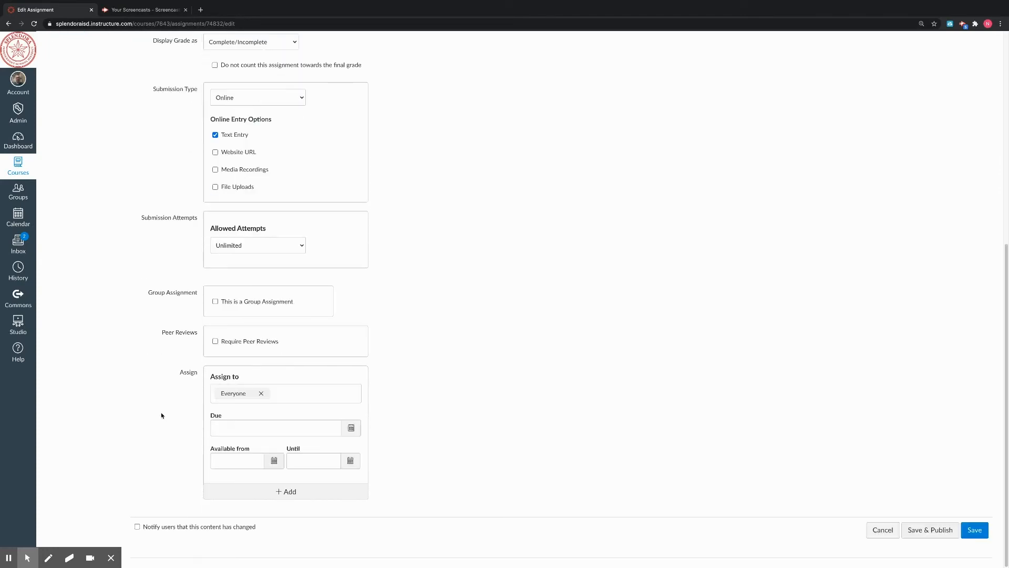
{"action": "left_click", "coordinate": [302, 246]}
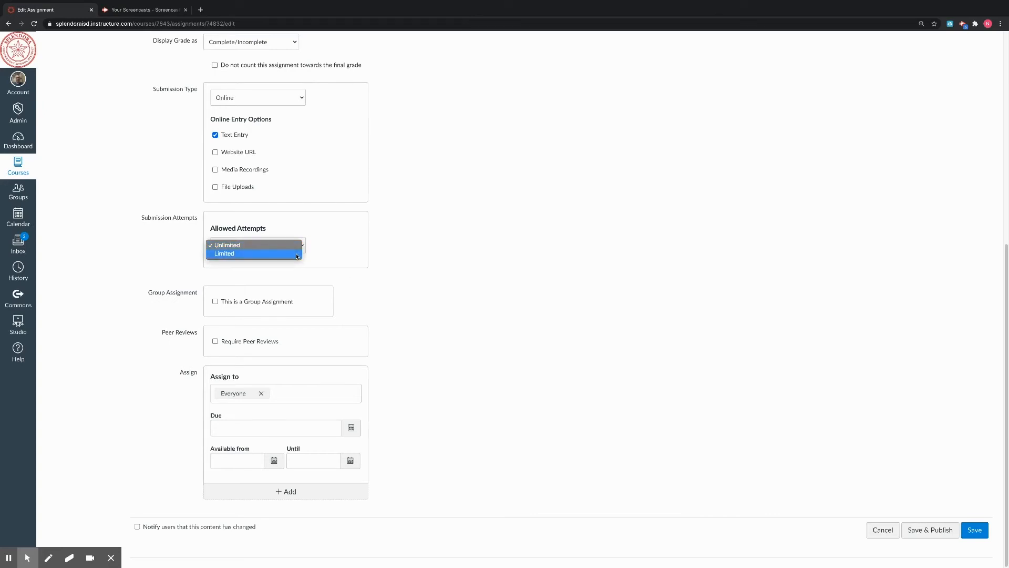
{"action": "left_click", "coordinate": [386, 265]}
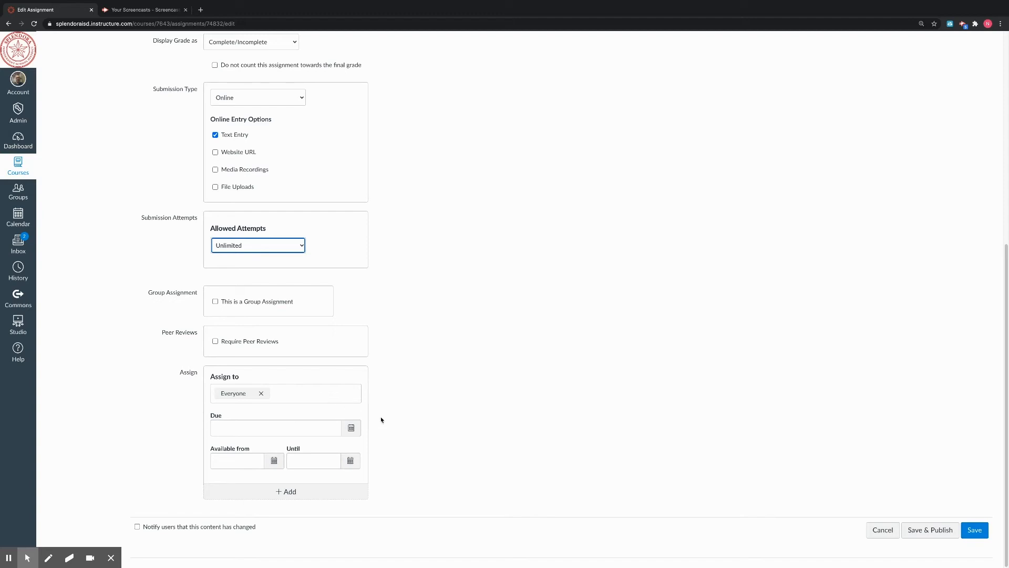
- Make the assignment due Dec 11, 2020, available from Dec 10 until Dec 12, 2020, and save it
{"action": "left_click", "coordinate": [351, 428]}
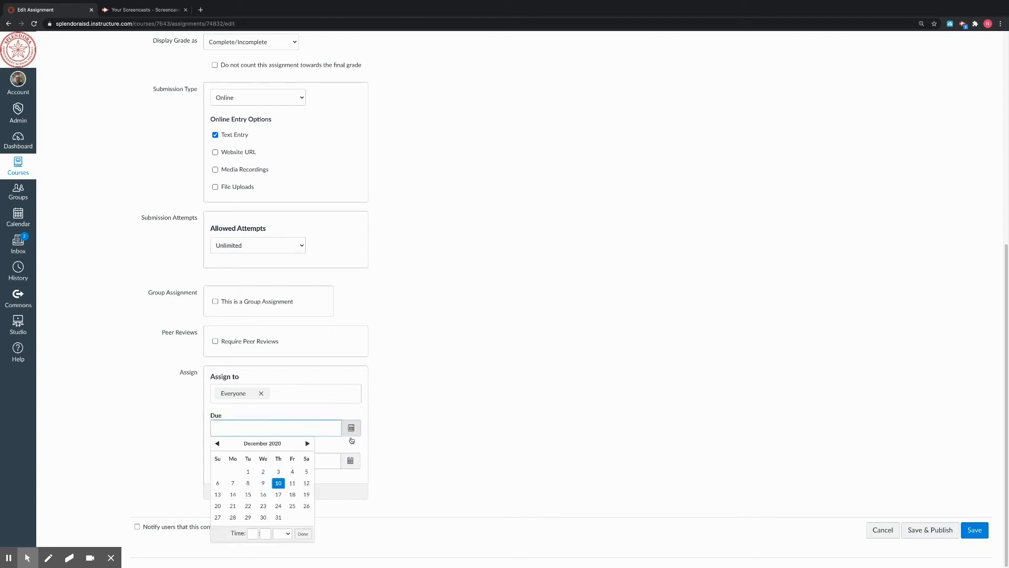
{"action": "left_click", "coordinate": [292, 483]}
{"action": "left_click", "coordinate": [368, 476]}
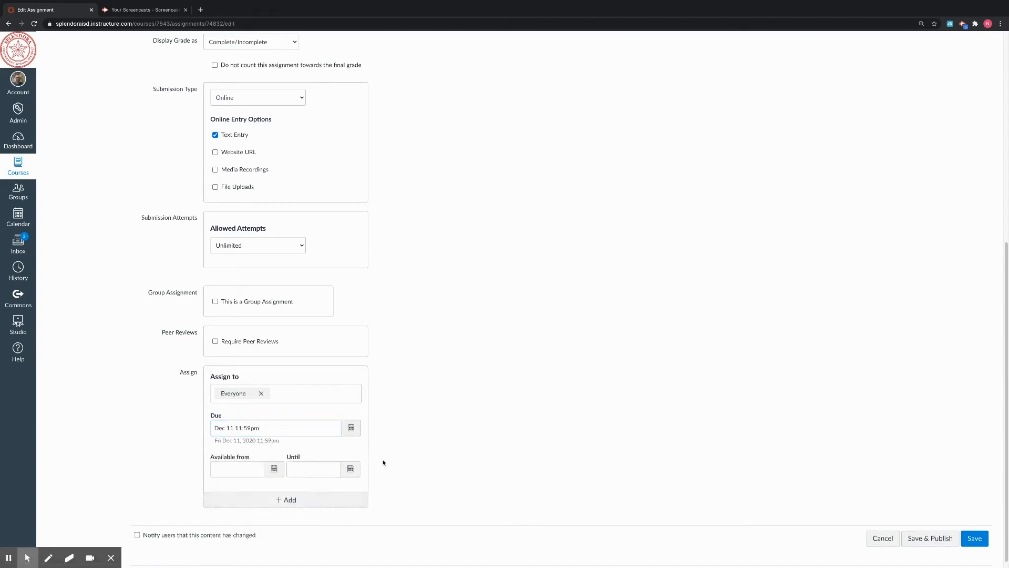
{"action": "left_click", "coordinate": [275, 469]}
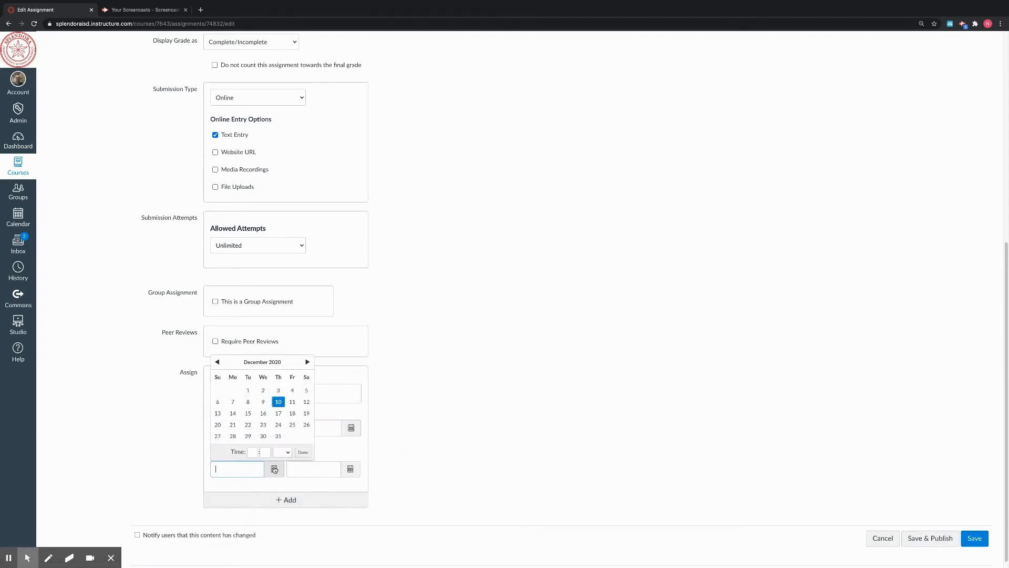
{"action": "left_click", "coordinate": [279, 403]}
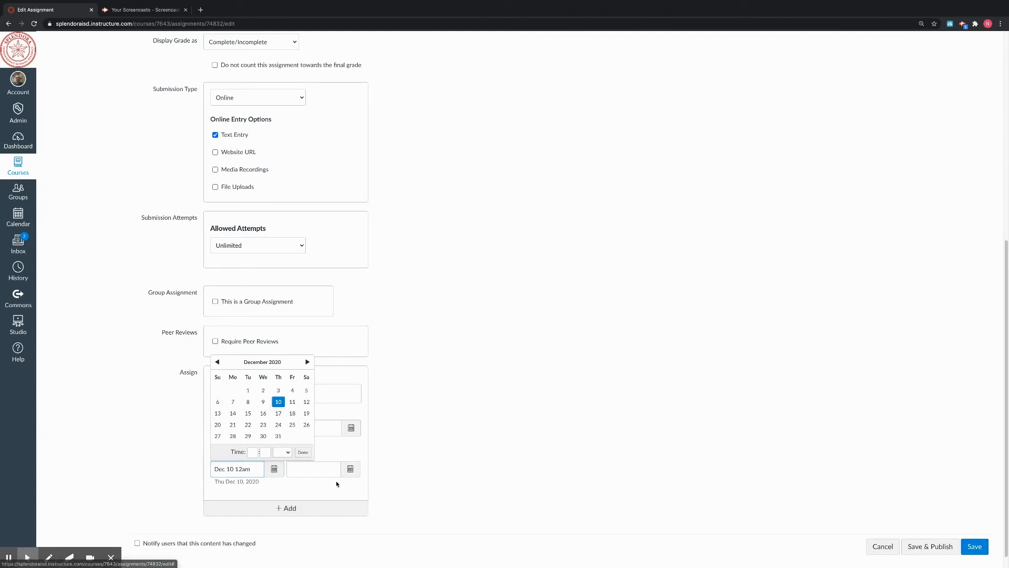
{"action": "left_click", "coordinate": [351, 470]}
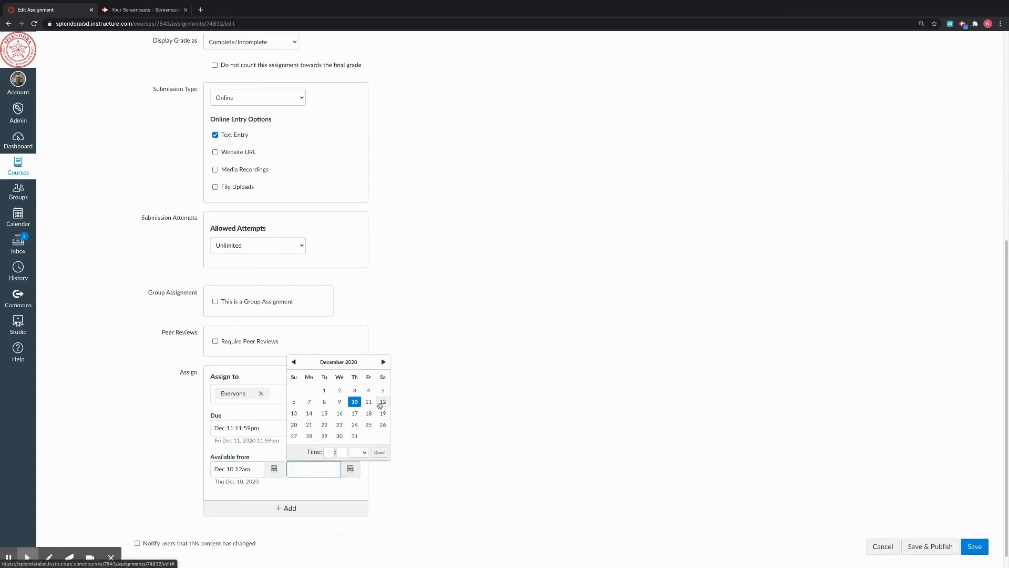
{"action": "left_click", "coordinate": [381, 403]}
{"action": "left_click", "coordinate": [425, 485]}
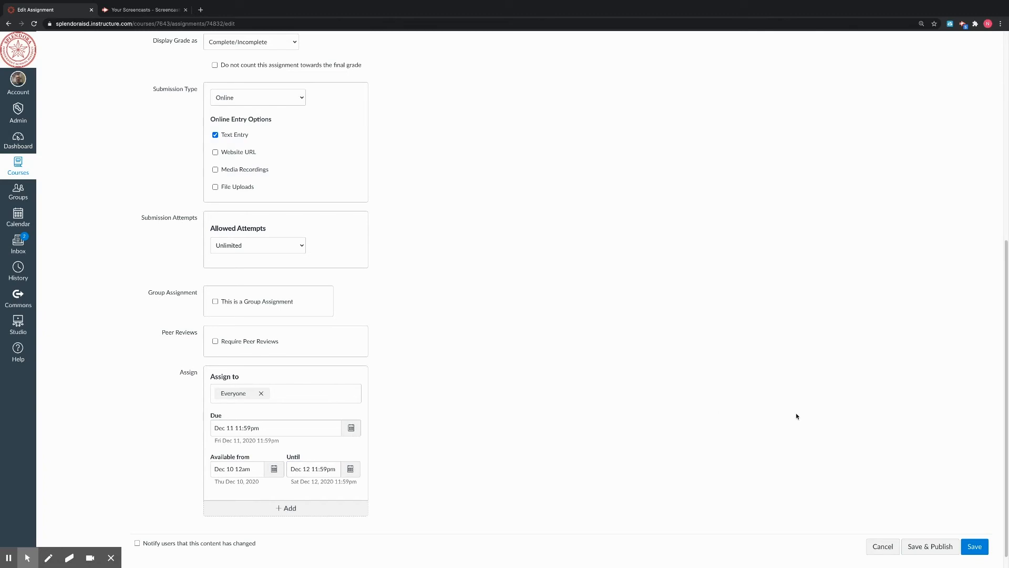
{"action": "scroll", "coordinate": [947, 458], "scroll_direction": "up", "scroll_amount": 7}
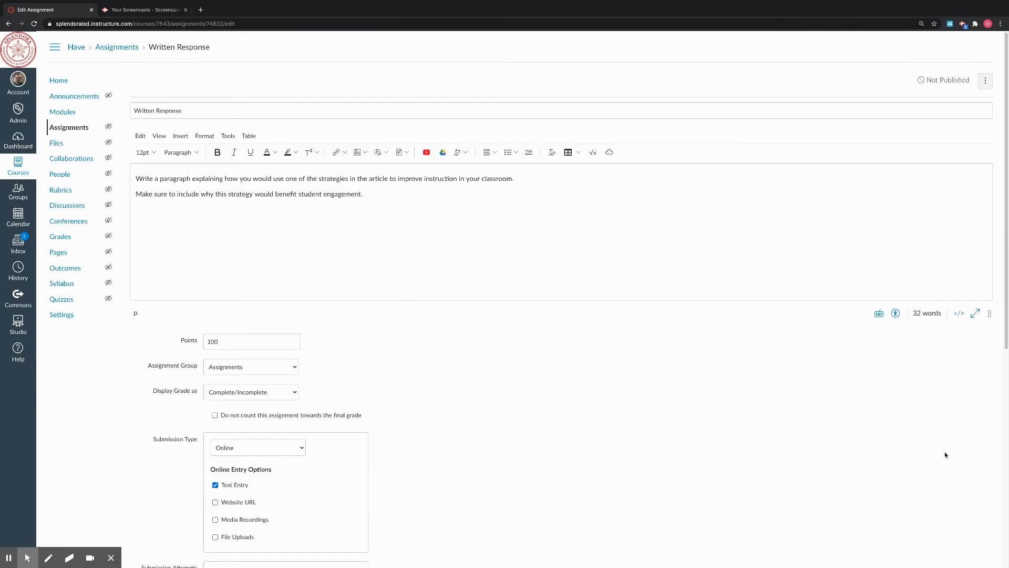
{"action": "scroll", "coordinate": [948, 458], "scroll_direction": "down", "scroll_amount": 7}
{"action": "left_click", "coordinate": [974, 529]}
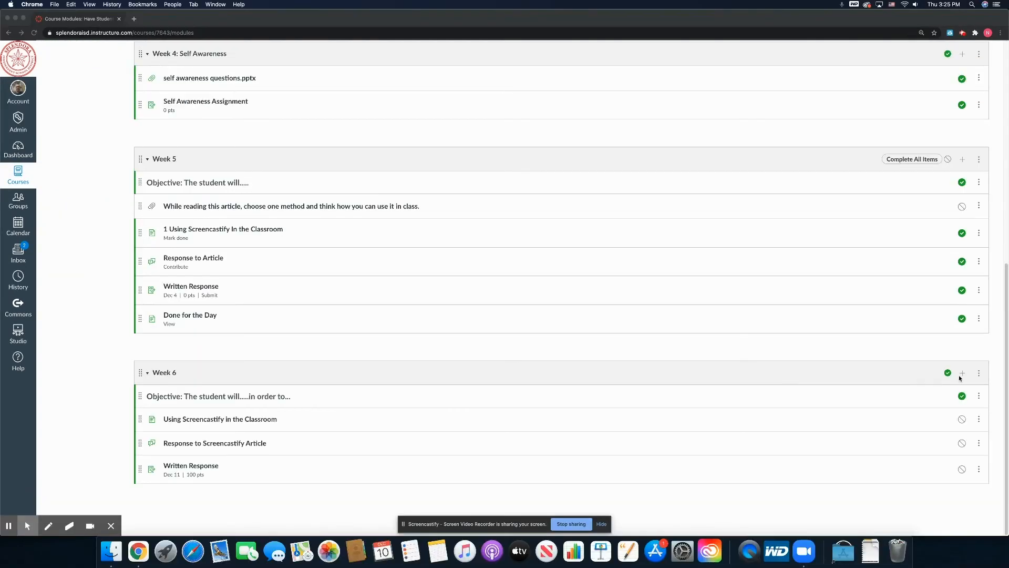
- Add the existing "Done for the Day" page to the Week 6 module and open it to check its content
{"action": "left_click", "coordinate": [962, 374]}
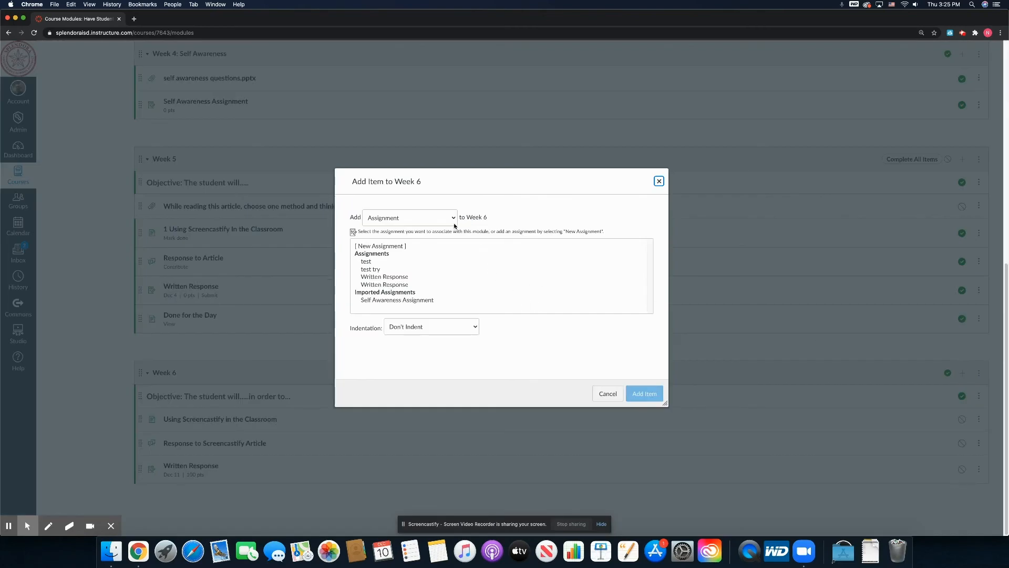
{"action": "left_click", "coordinate": [454, 219]}
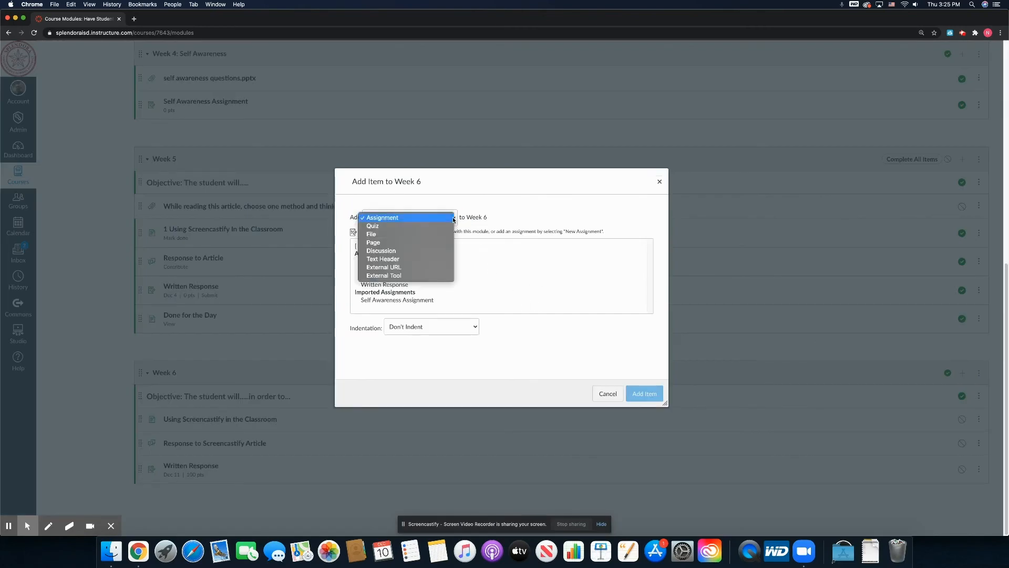
{"action": "left_click", "coordinate": [437, 242]}
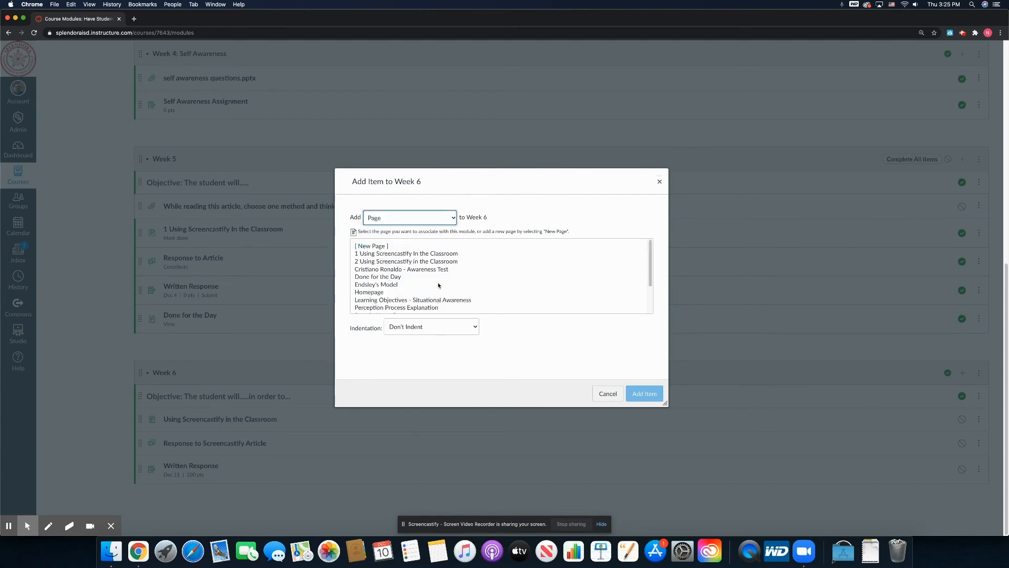
{"action": "left_click", "coordinate": [386, 279]}
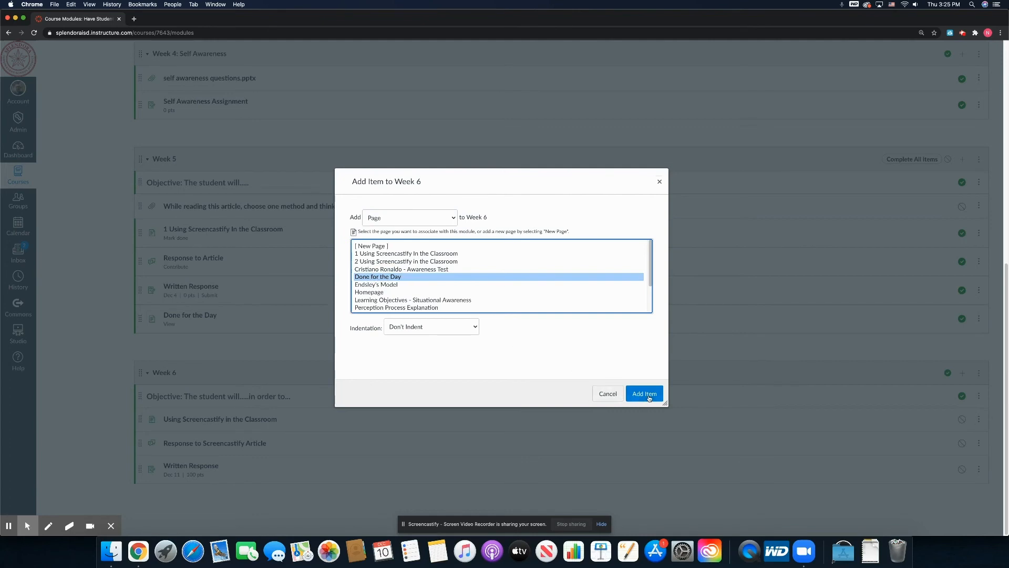
{"action": "left_click", "coordinate": [643, 393]}
{"action": "scroll", "coordinate": [273, 469], "scroll_direction": "down", "scroll_amount": 1}
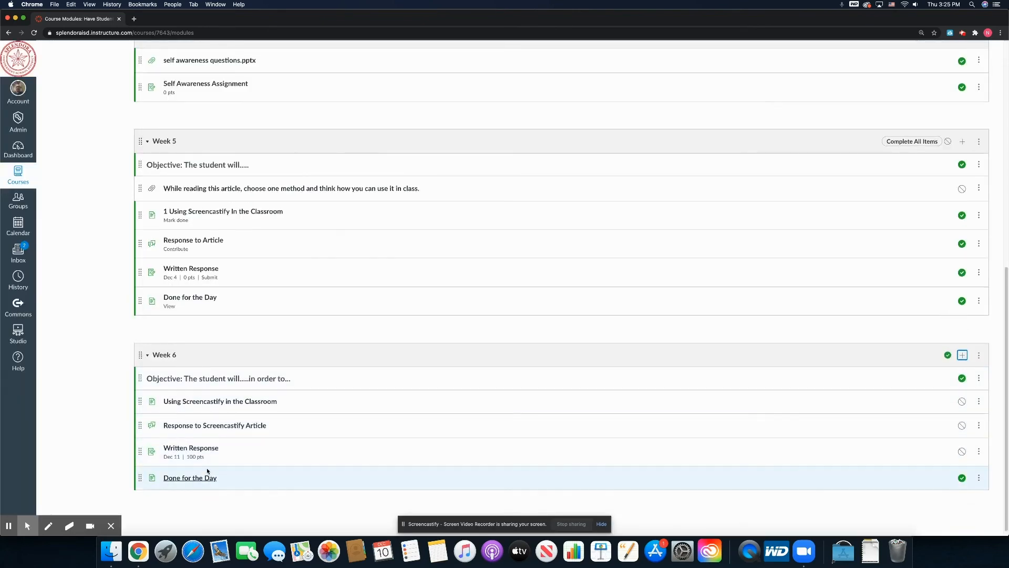
{"action": "left_click", "coordinate": [203, 478]}
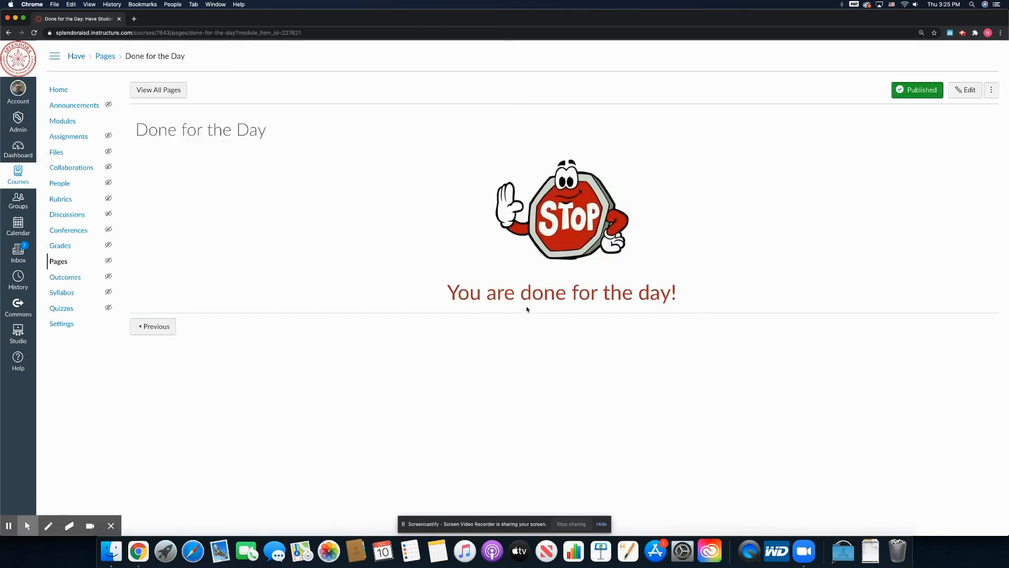
- Publish the Week 6 items "Written Response", "Response to Screencastify Article" and "Using Screencastify in the Classroom" in the course modules
{"action": "left_click", "coordinate": [72, 122]}
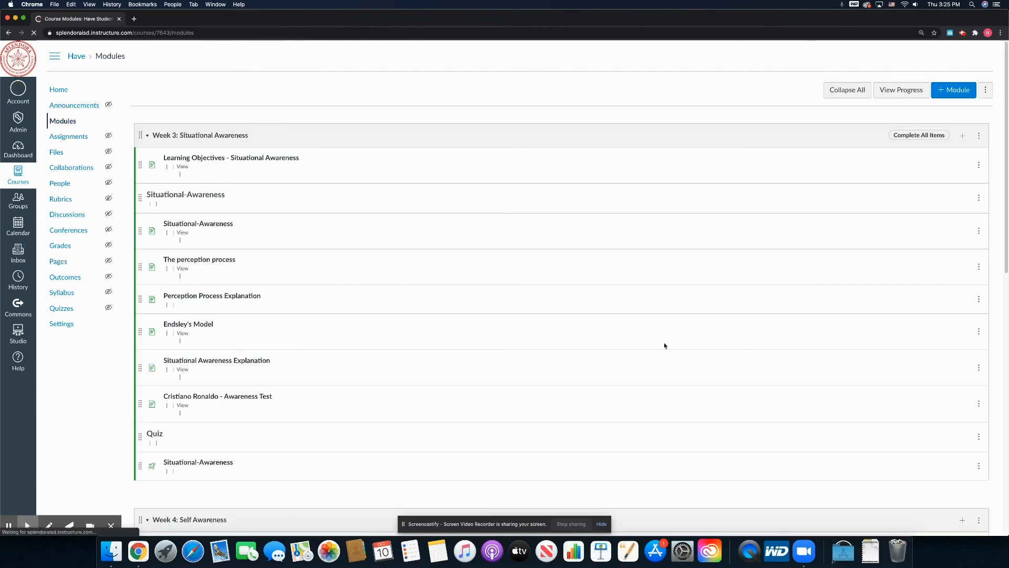
{"action": "scroll", "coordinate": [961, 440], "scroll_direction": "down", "scroll_amount": 2}
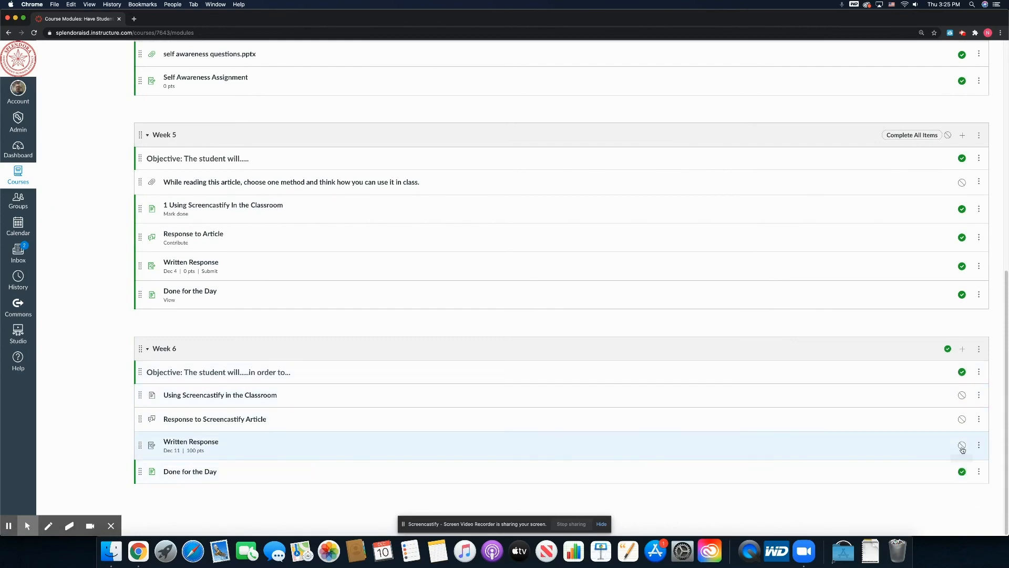
{"action": "left_click", "coordinate": [962, 445]}
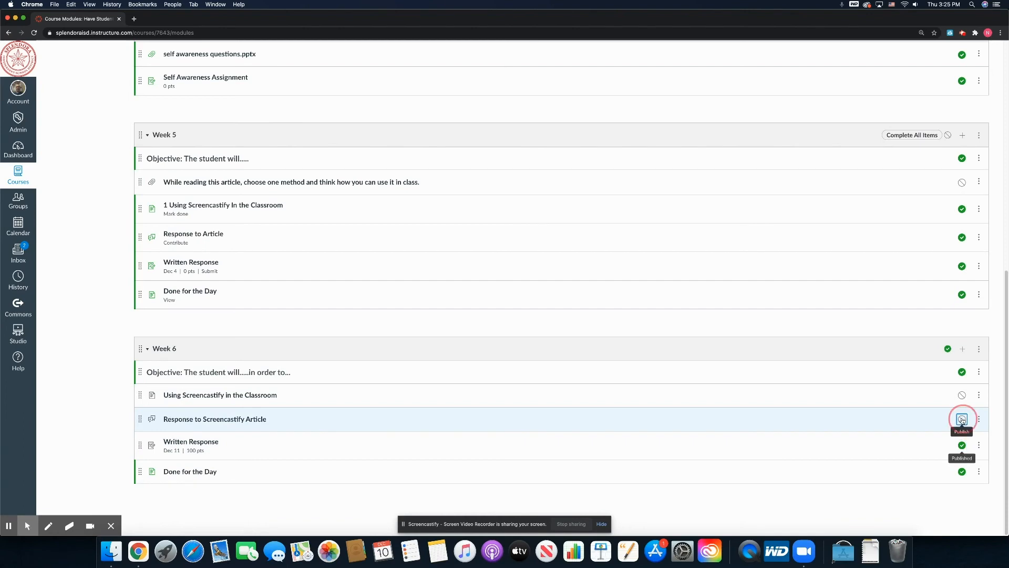
{"action": "left_click", "coordinate": [961, 418]}
{"action": "left_click", "coordinate": [962, 395]}
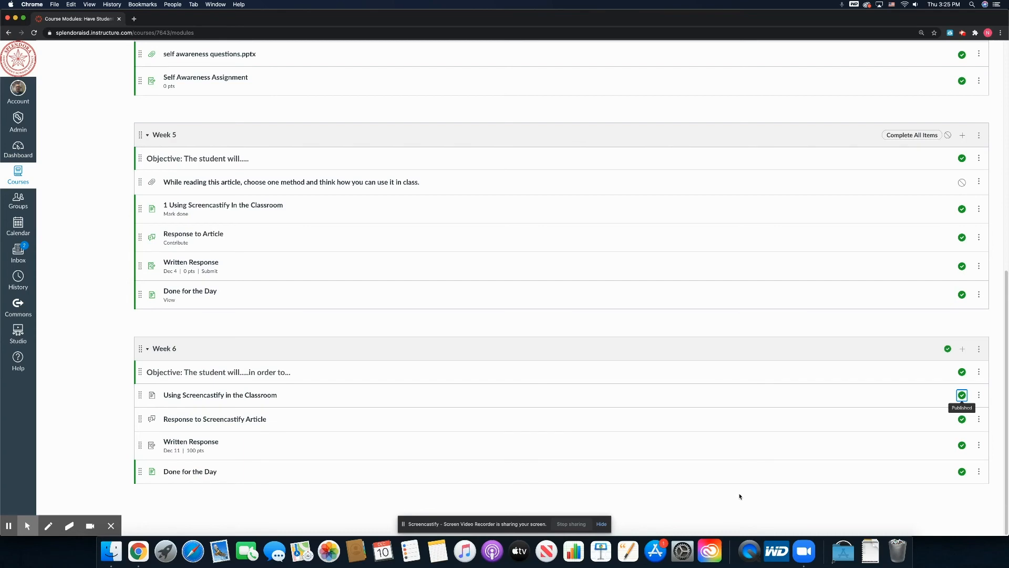
{"action": "left_click", "coordinate": [962, 472]}
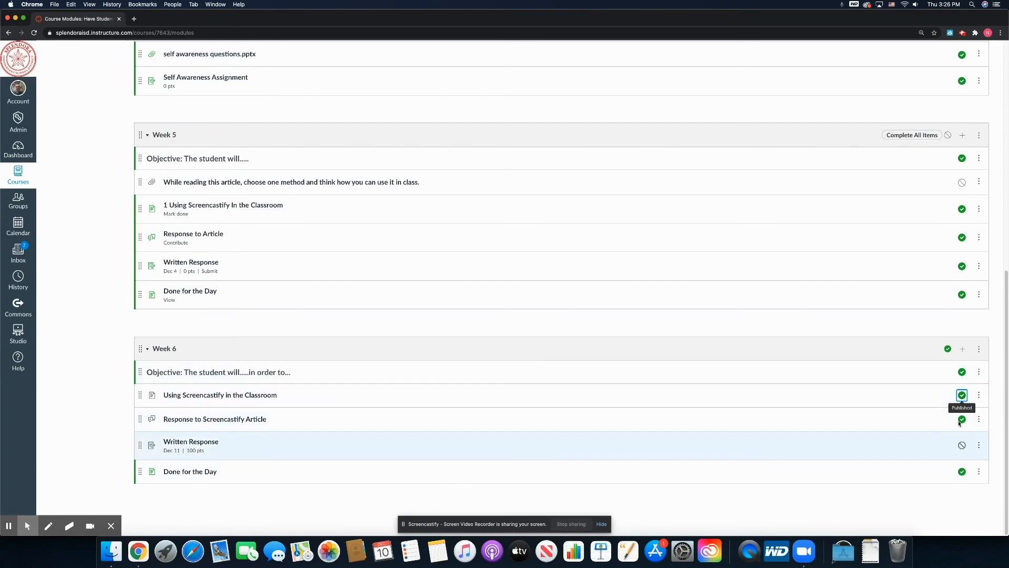
- Open the course homepage for editing and delete the "Week 4: Self Awareness" link beneath "Click below to begin."
{"action": "scroll", "coordinate": [128, 220], "scroll_direction": "up", "scroll_amount": 10}
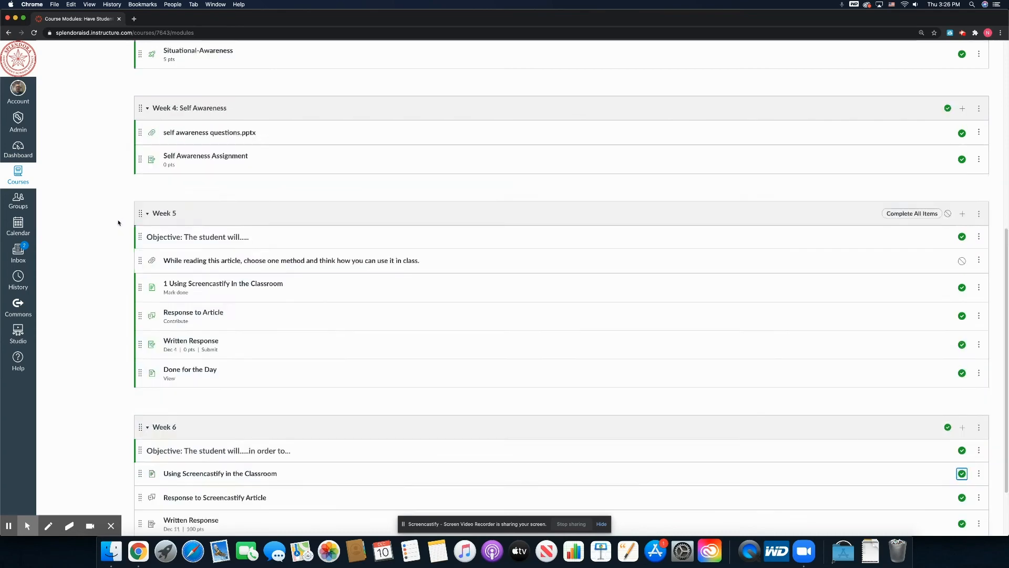
{"action": "left_click", "coordinate": [59, 92]}
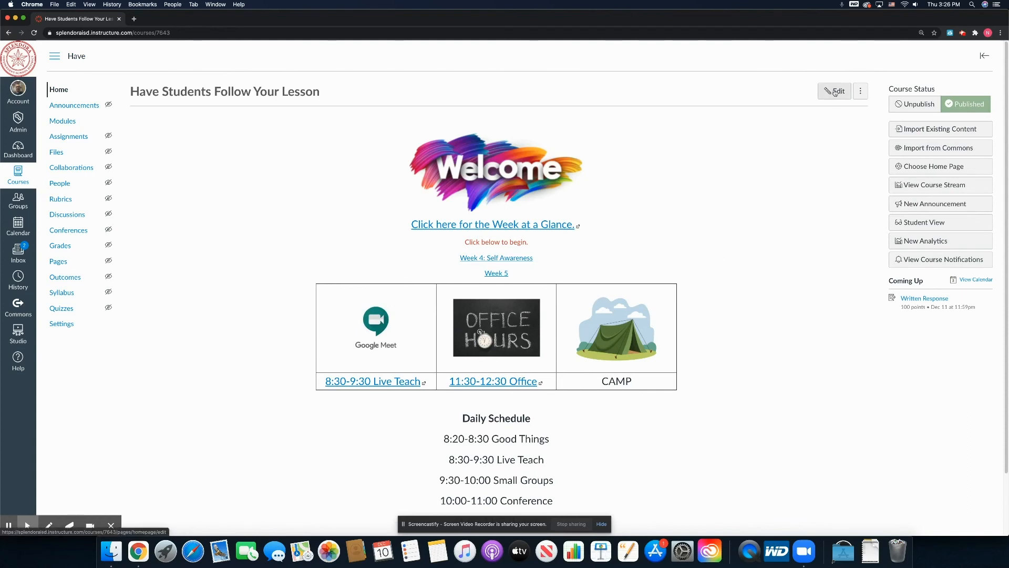
{"action": "left_click", "coordinate": [835, 92]}
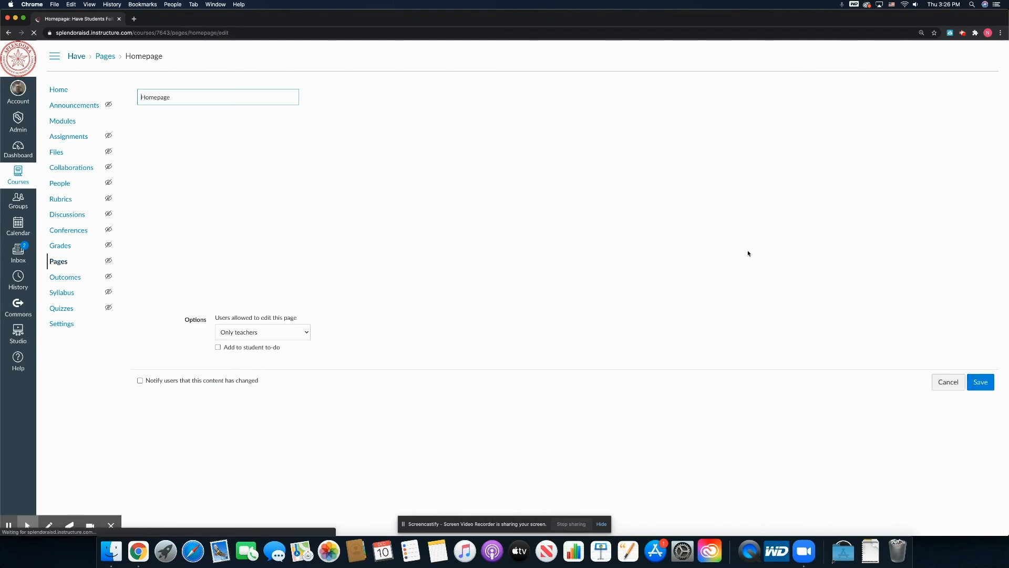
{"action": "scroll", "coordinate": [662, 234], "scroll_direction": "down", "scroll_amount": 2}
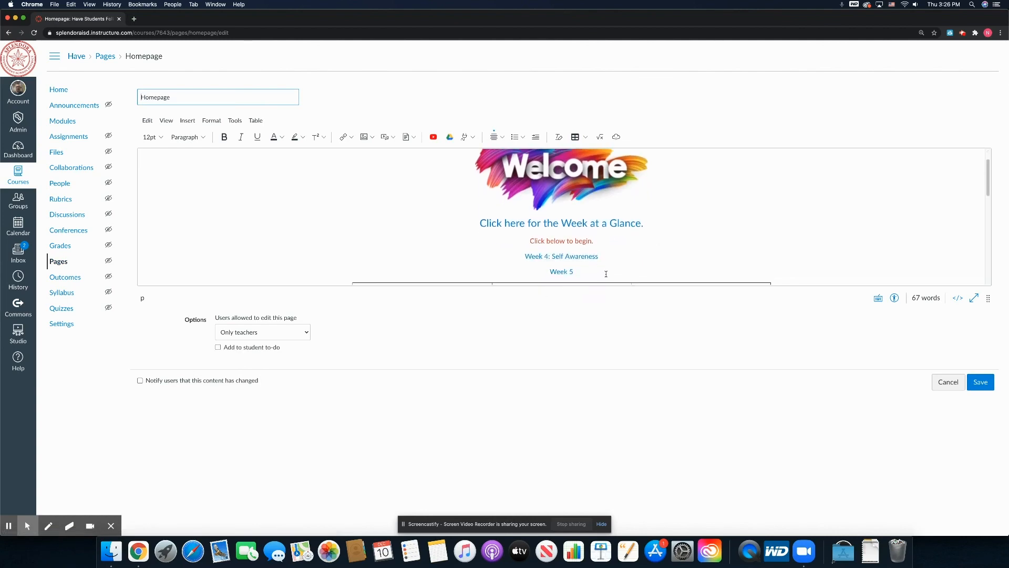
{"action": "triple_click", "coordinate": [605, 256]}
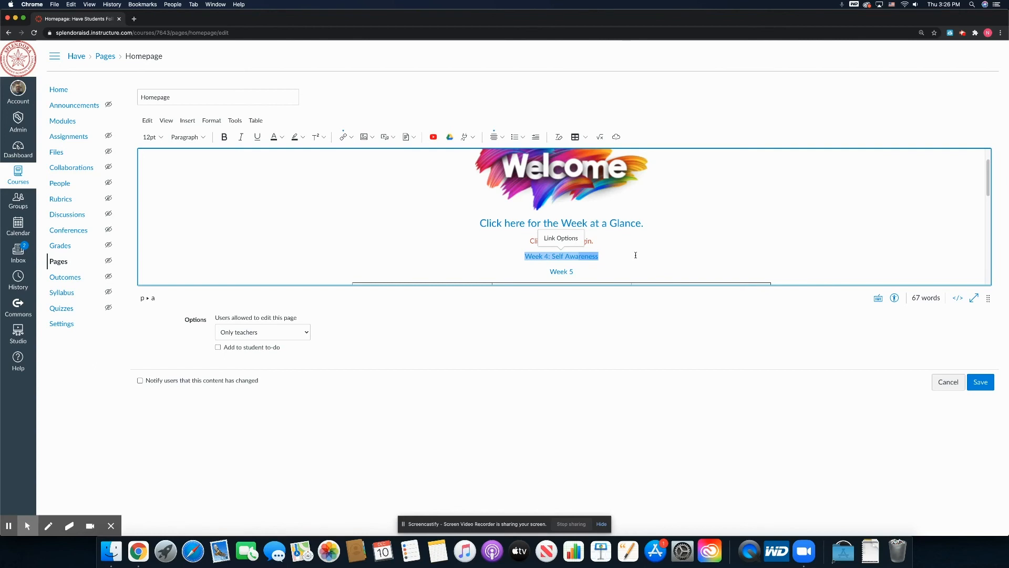
{"action": "key", "text": "BackSpace"}
{"action": "key", "text": "BackSpace"}
{"action": "key", "text": "BackSpace"}
{"action": "key", "text": "BackSpace"}
{"action": "key", "text": "BackSpace"}
{"action": "key", "text": "BackSpace"}
{"action": "left_click", "coordinate": [636, 255]}
{"action": "left_click_drag", "start_coordinate": [601, 257], "coordinate": [513, 255]}
{"action": "key", "text": "BackSpace"}
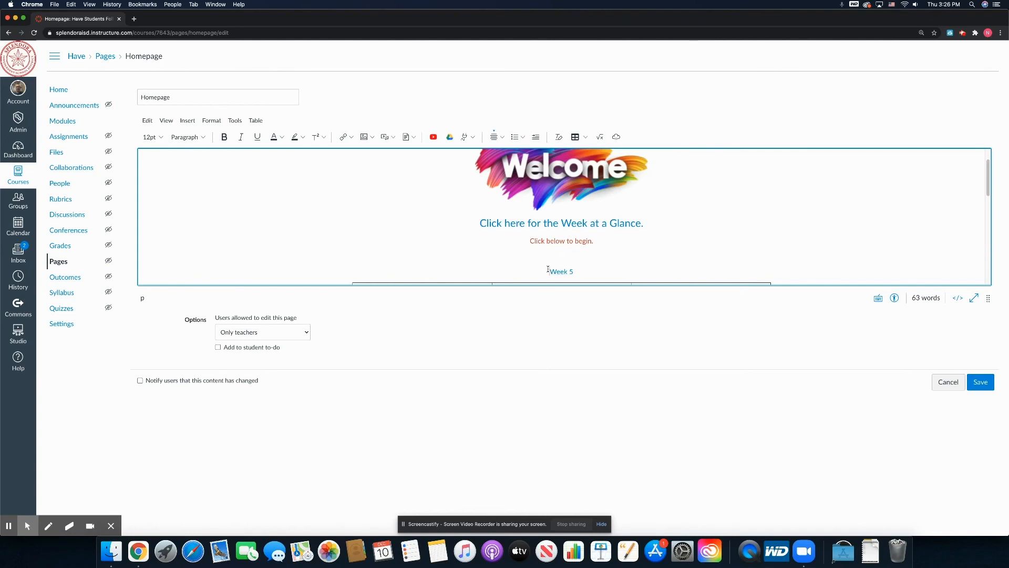
- Remove the empty line above the "Week 5" link on the homepage
{"action": "left_click", "coordinate": [548, 269]}
{"action": "left_click_drag", "start_coordinate": [548, 270], "coordinate": [588, 267]}
{"action": "key", "text": "Left"}
{"action": "key", "text": "BackSpace"}
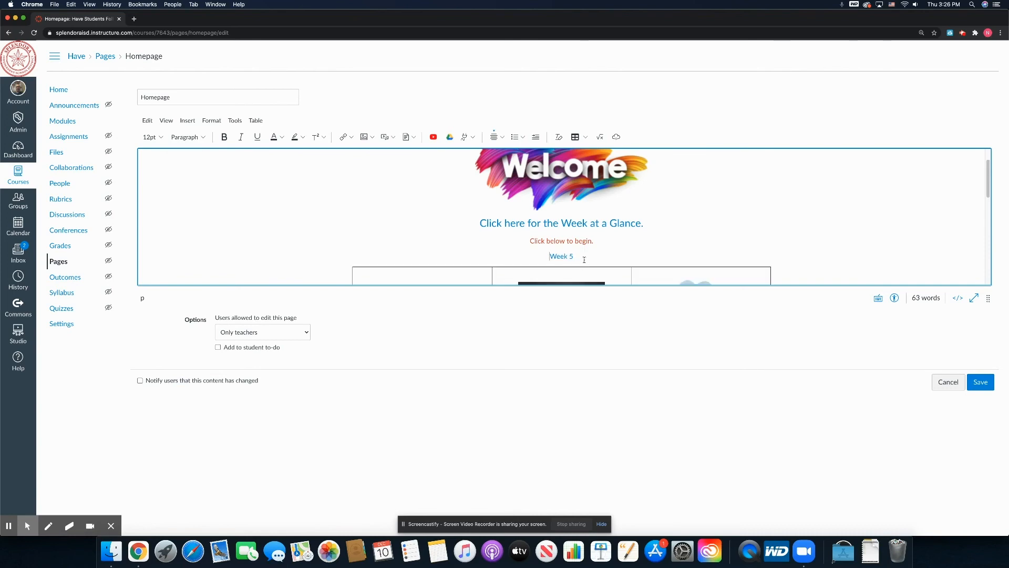
- Insert a course link to the Week 6 module on a new line below "Week 5" and save the homepage
{"action": "triple_click", "coordinate": [584, 257]}
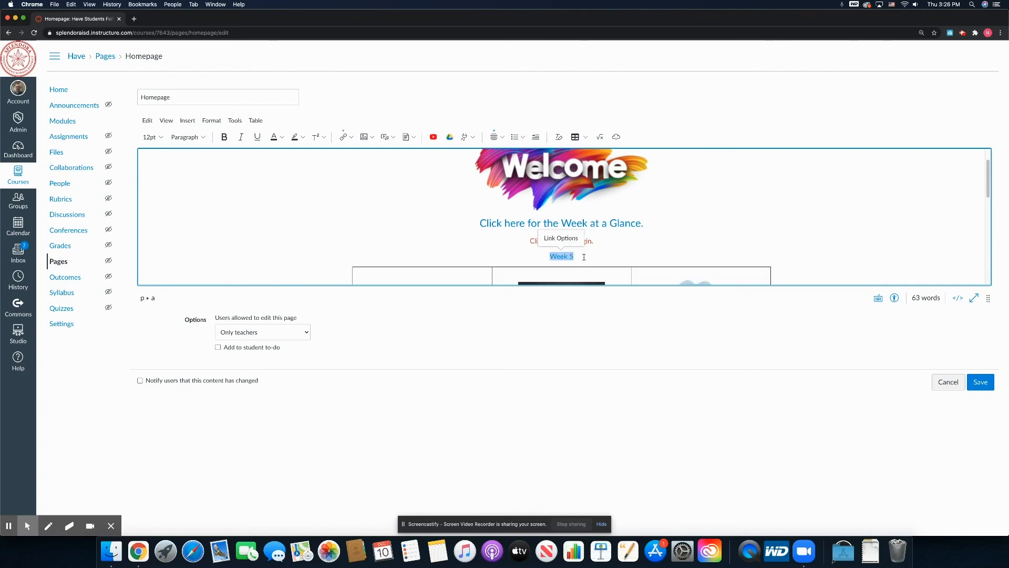
{"action": "left_click", "coordinate": [583, 257]}
{"action": "key", "text": "Return"}
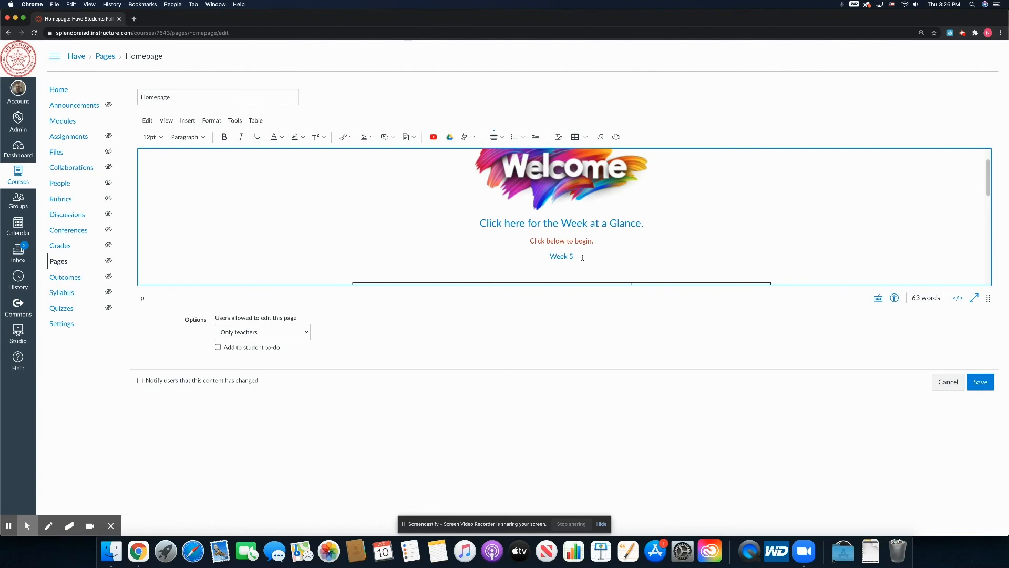
{"action": "left_click", "coordinate": [352, 139]}
{"action": "left_click", "coordinate": [353, 166]}
{"action": "left_click", "coordinate": [812, 263]}
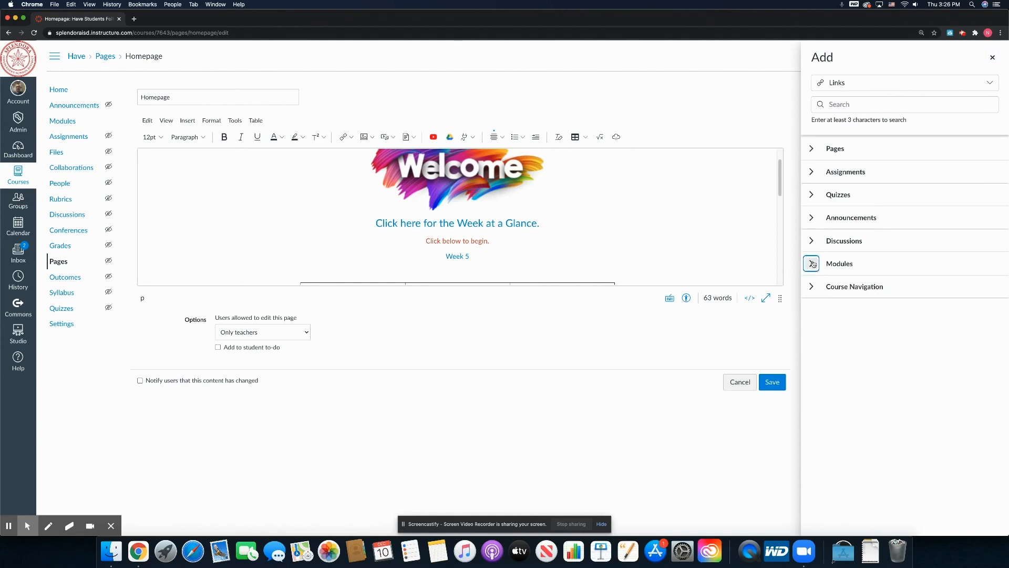
{"action": "left_click", "coordinate": [812, 264]}
{"action": "left_click", "coordinate": [840, 336]}
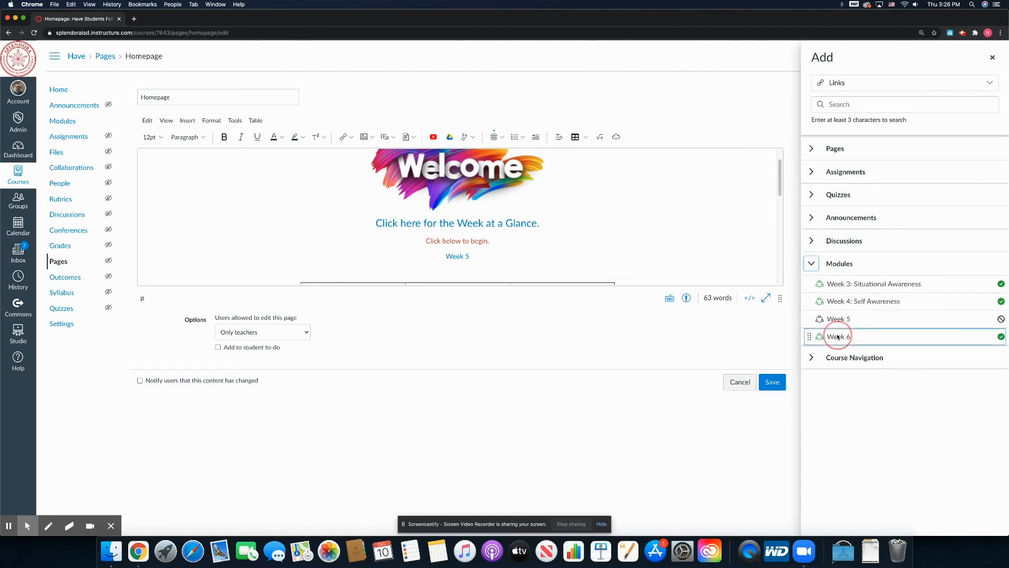
{"action": "left_click", "coordinate": [772, 382]}
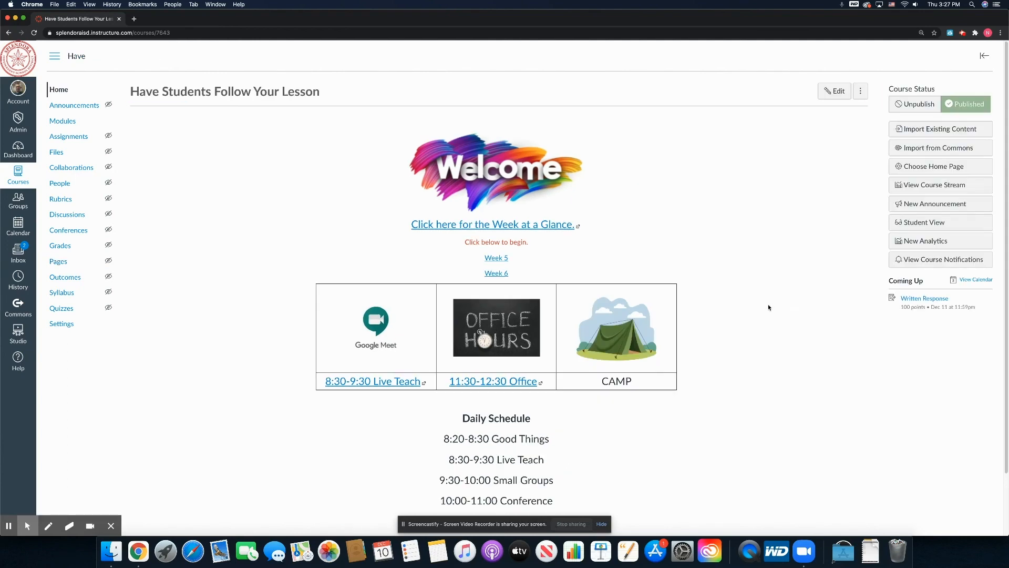
- View the course as a student, follow the homepage's Week 6 link, and check the Screencastify article page and its linked PDF
{"action": "left_click", "coordinate": [920, 223]}
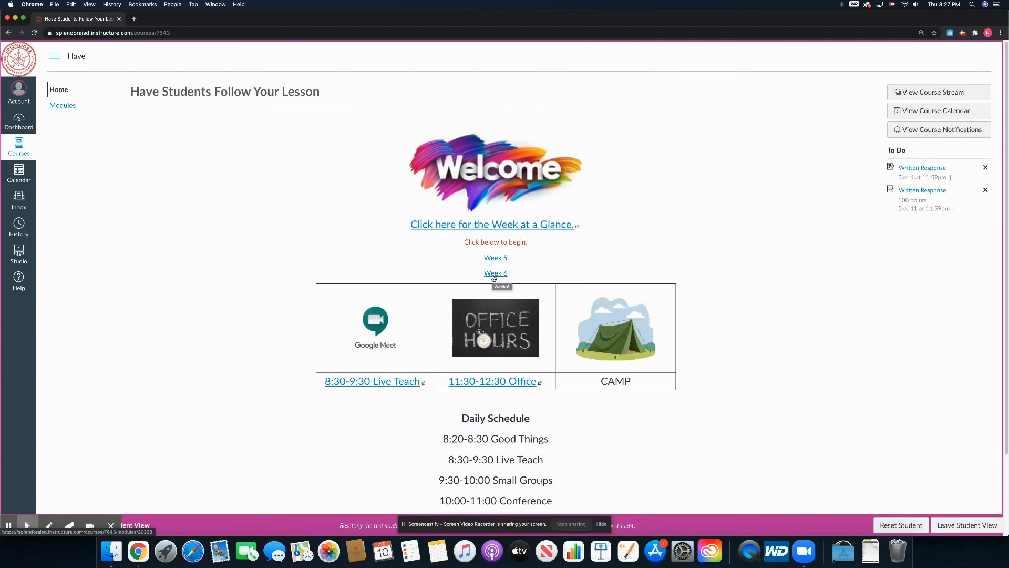
{"action": "left_click", "coordinate": [494, 278]}
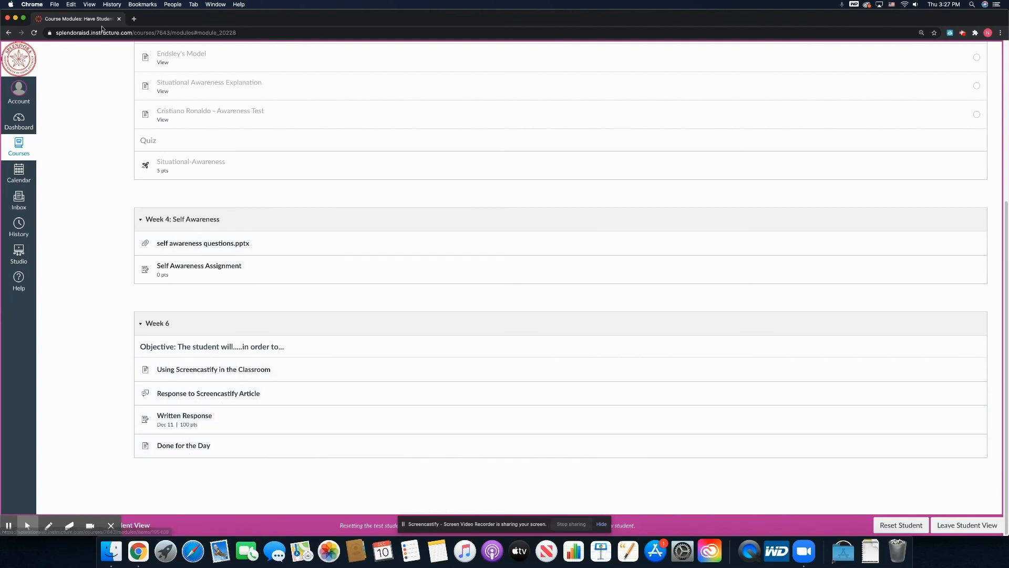
{"action": "left_click", "coordinate": [211, 369]}
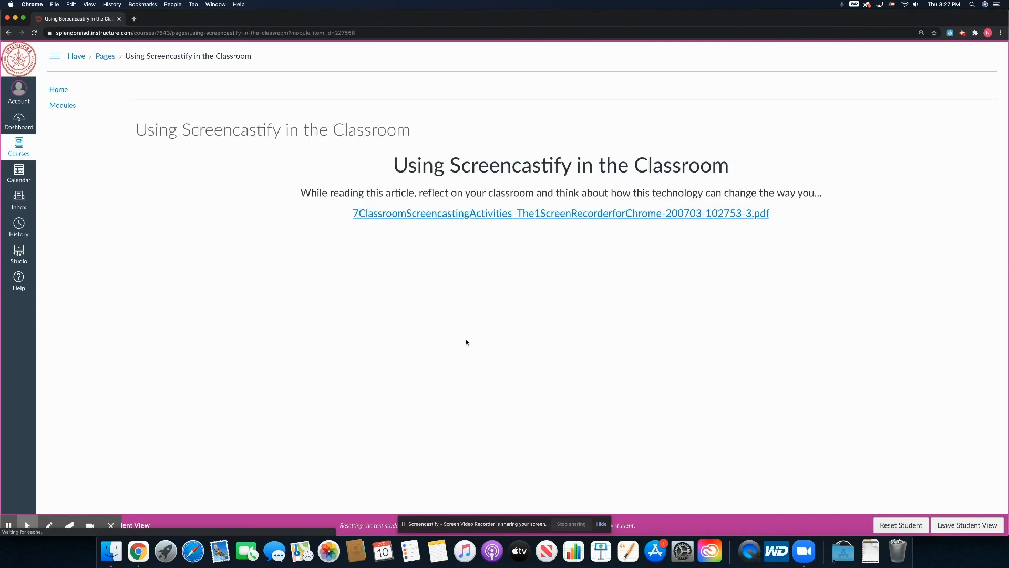
{"action": "left_click", "coordinate": [542, 213]}
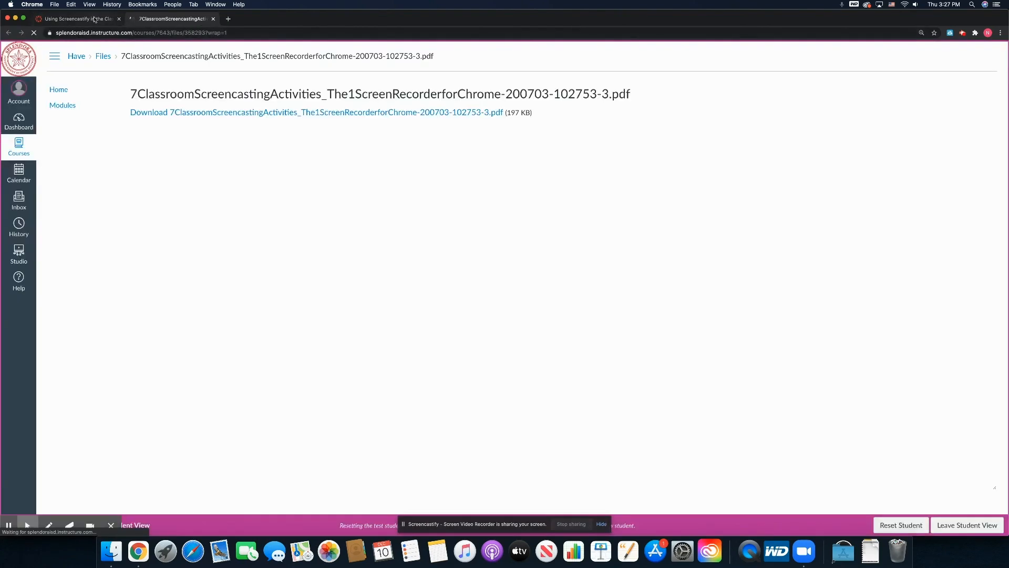
{"action": "left_click", "coordinate": [100, 20]}
{"action": "left_click", "coordinate": [170, 21]}
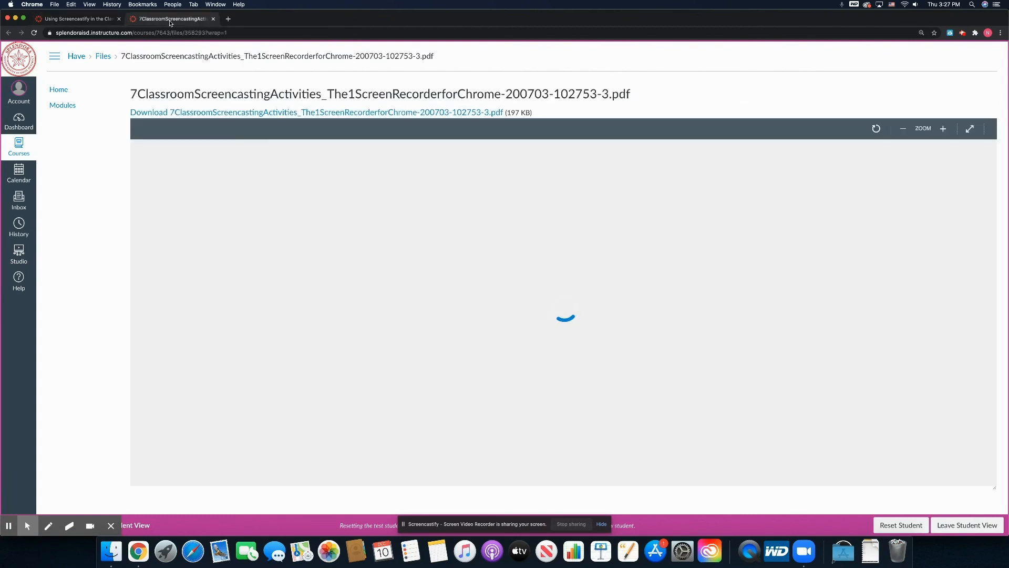
{"action": "left_click", "coordinate": [102, 22]}
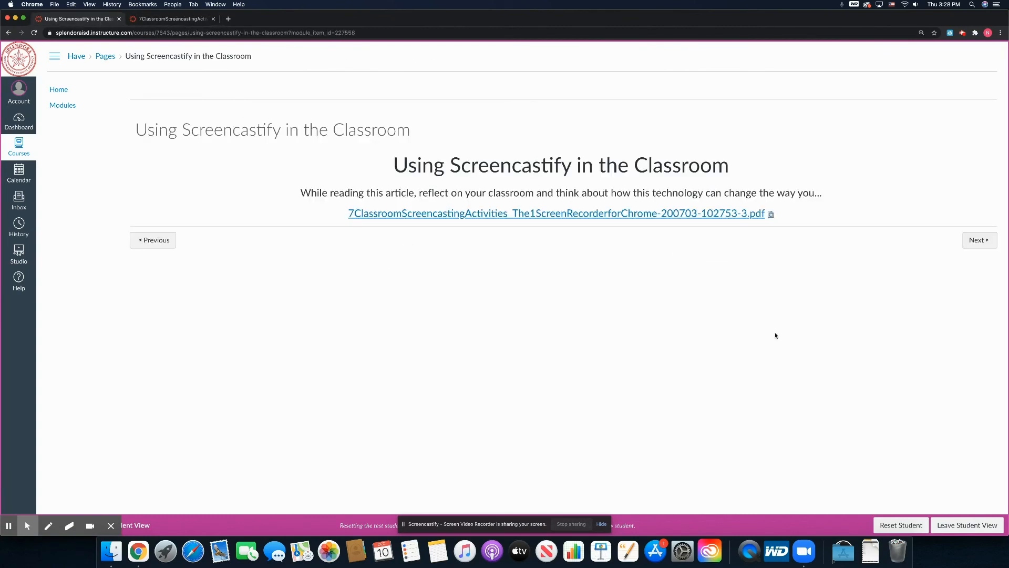
- Check the remaining Week 6 items in sequence as a student, opening the Written Response submission editor without loading the auto-saved content
{"action": "left_click", "coordinate": [979, 240]}
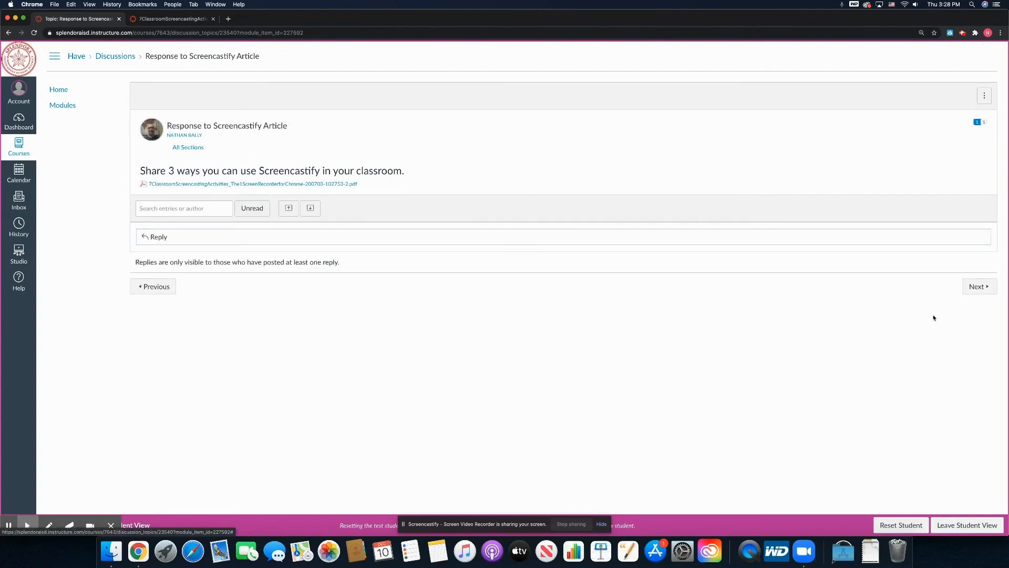
{"action": "left_click", "coordinate": [981, 288]}
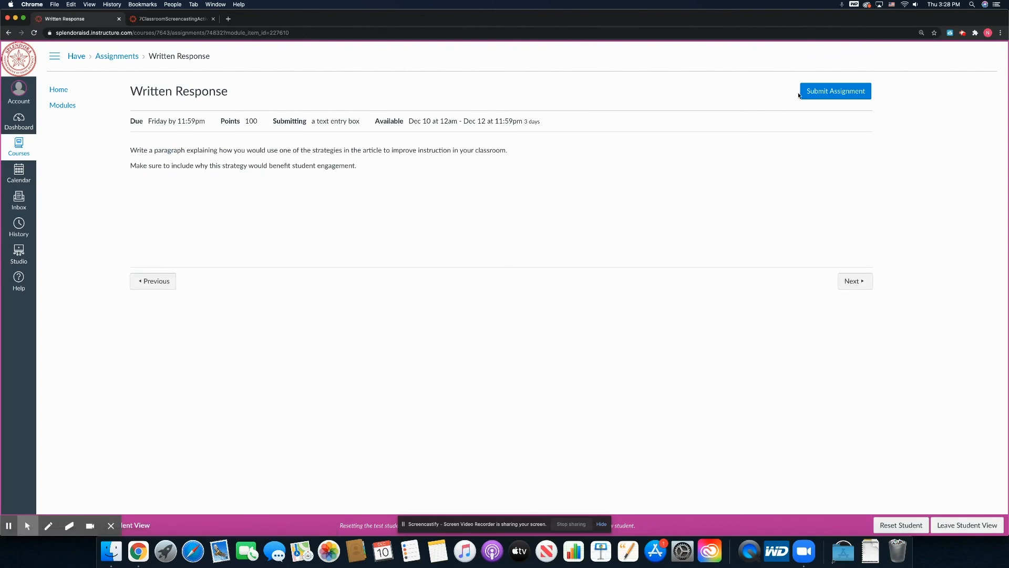
{"action": "left_click", "coordinate": [841, 93]}
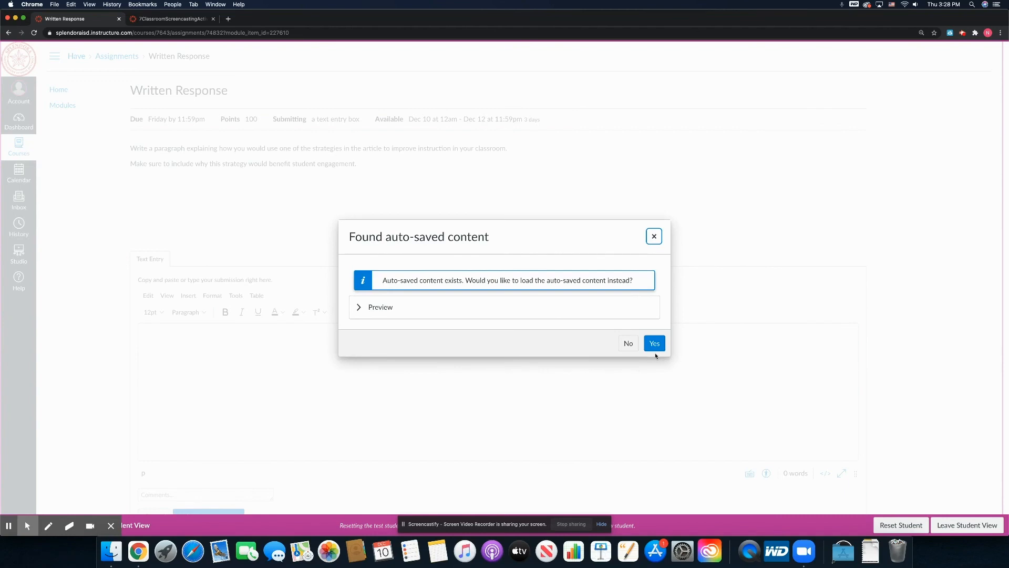
{"action": "left_click", "coordinate": [628, 343]}
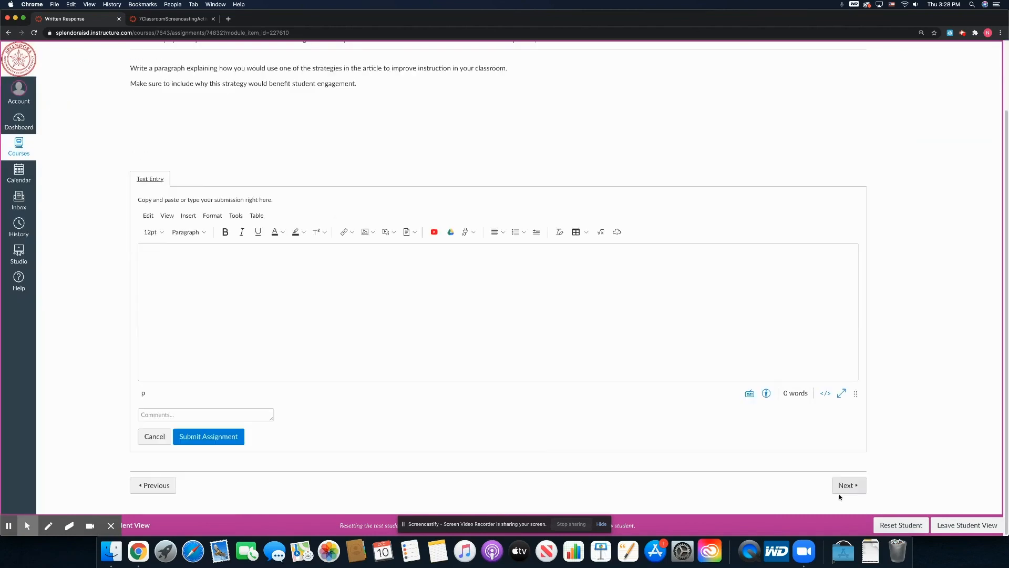
{"action": "left_click", "coordinate": [841, 488]}
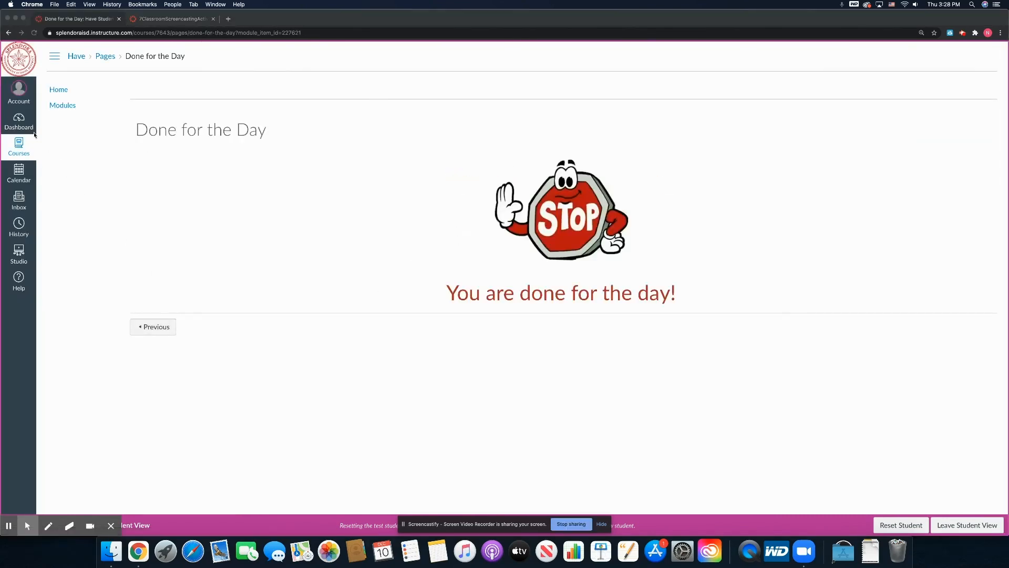